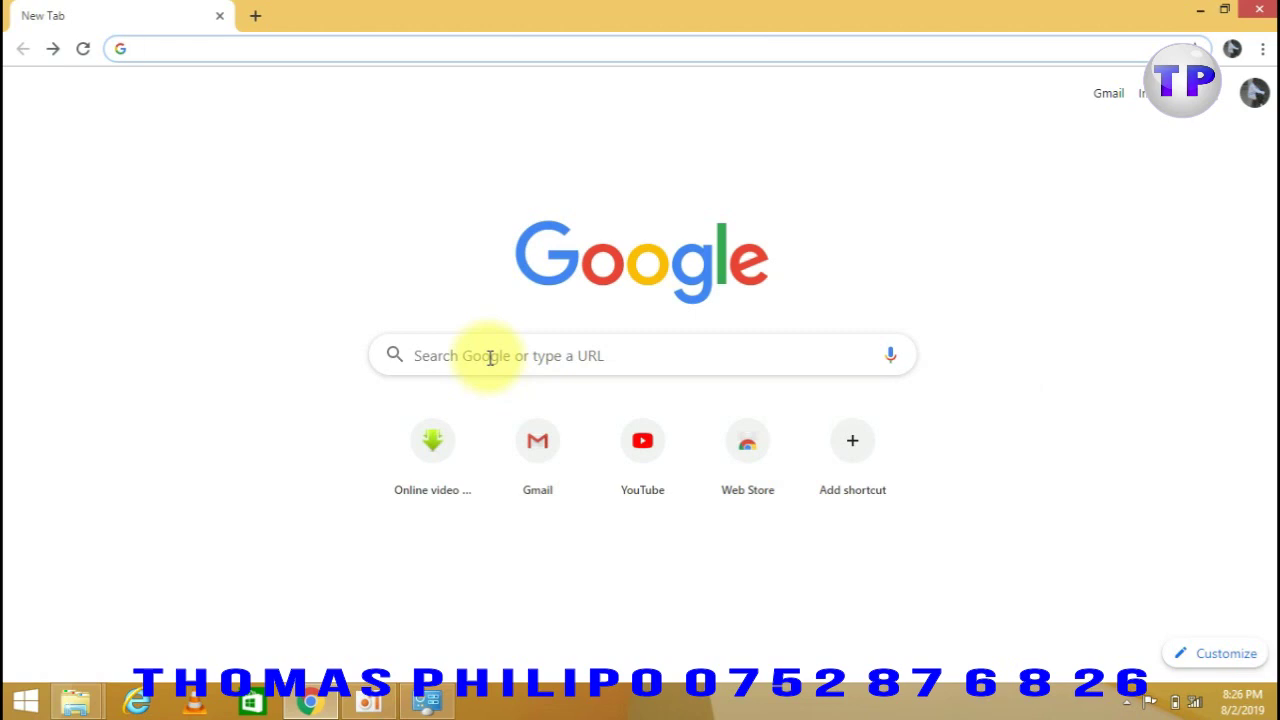
# Search Google for 'templerfx' and open the TemplerFX Members area result
pyautogui.click(490, 357)
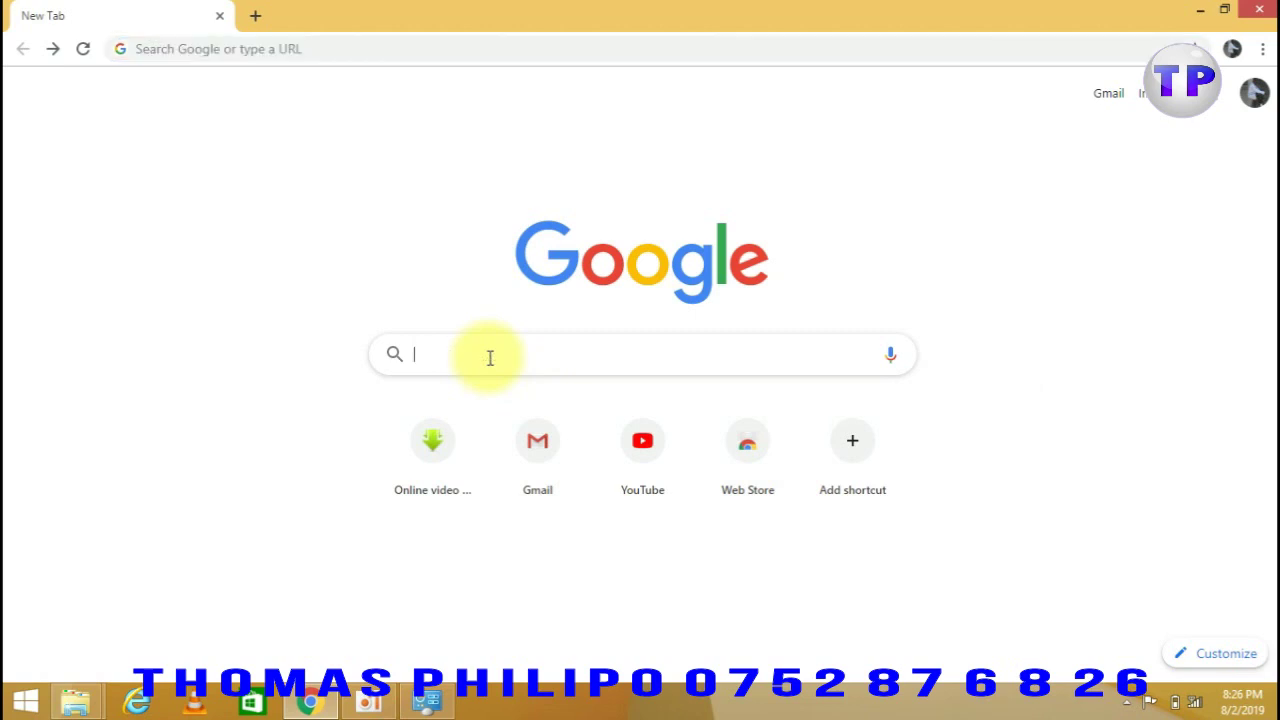
pyautogui.write('templer')
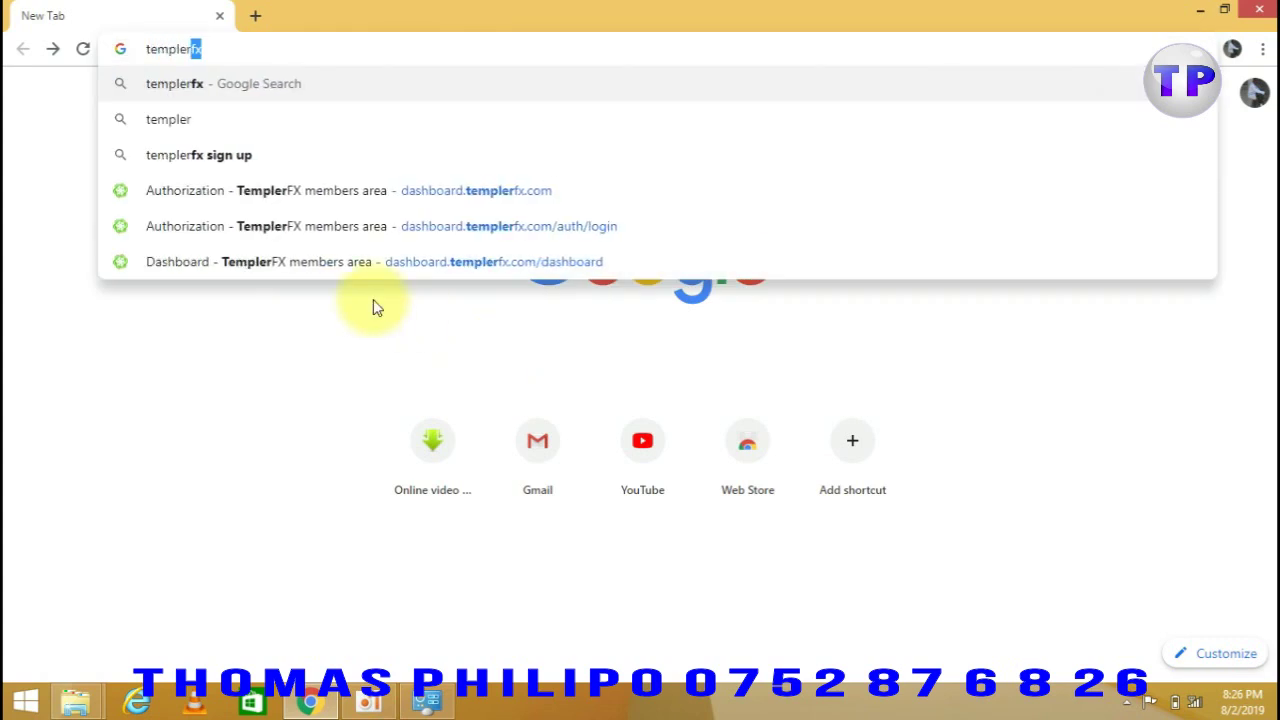
pyautogui.click(202, 88)
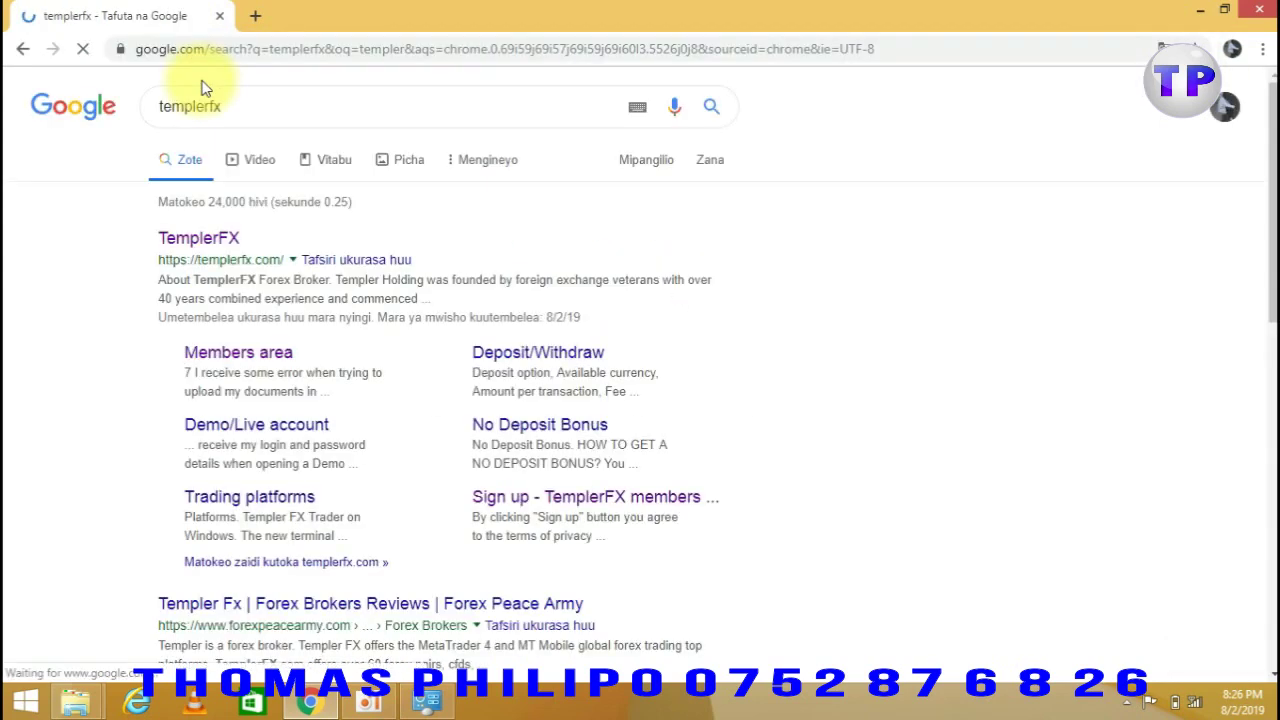
pyautogui.click(229, 354)
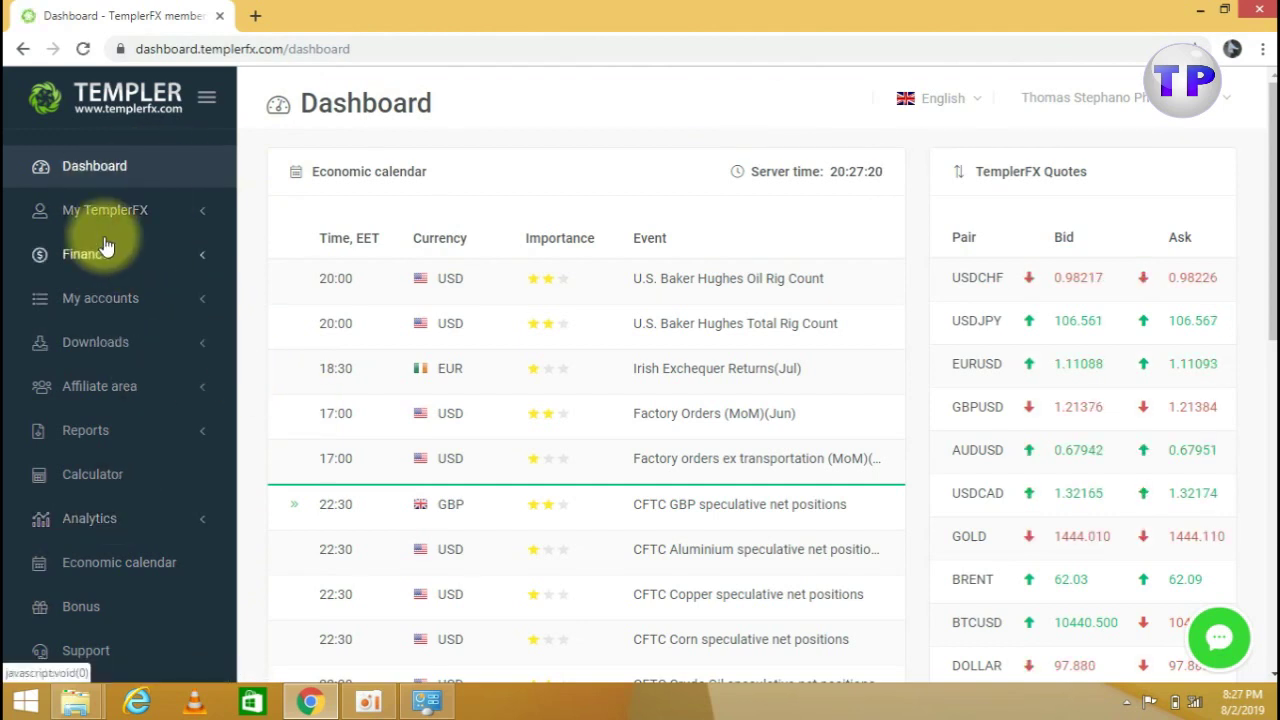
# Expand My accounts in the sidebar and go to the New account page
pyautogui.click(112, 308)
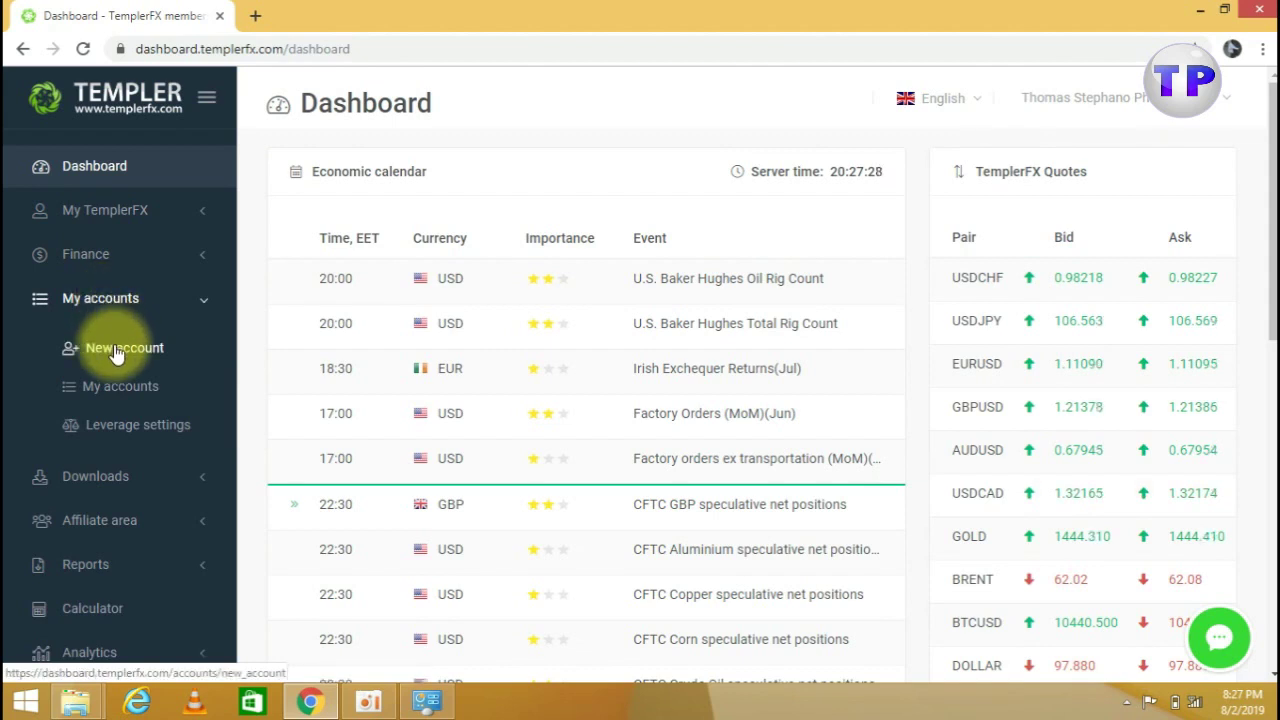
pyautogui.click(117, 350)
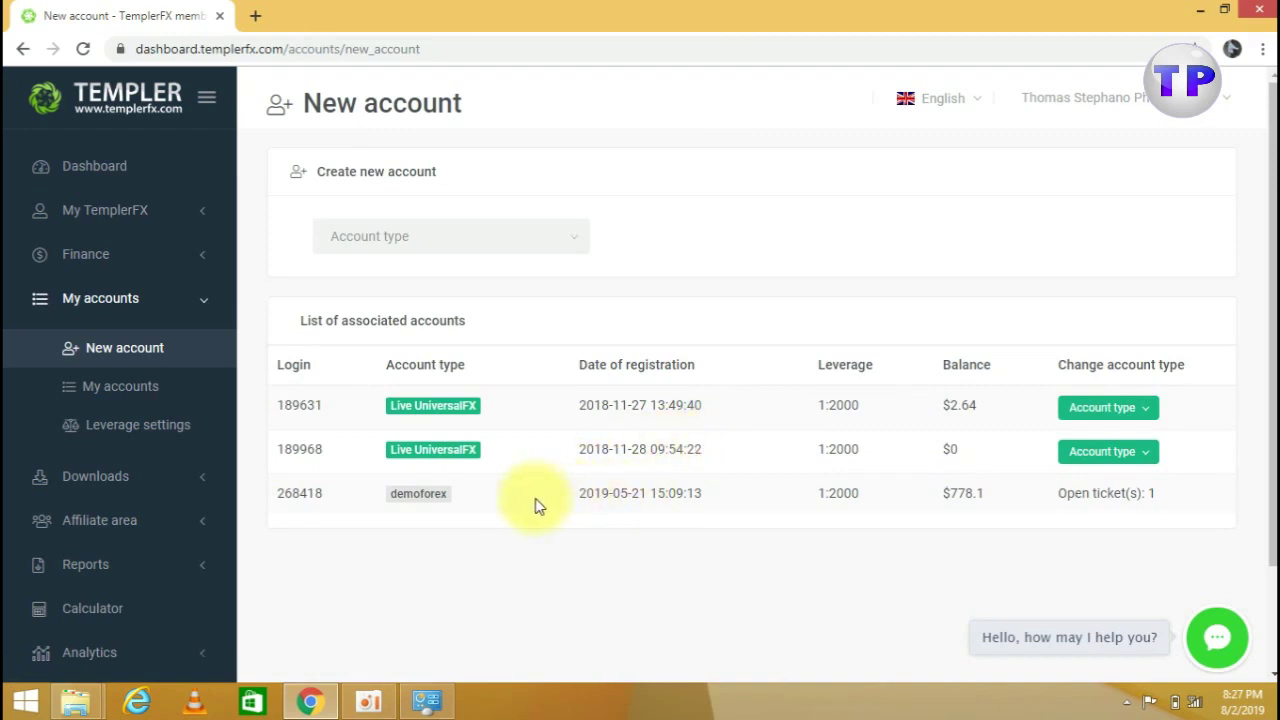
# Choose DemoForex as the account type and create the new demo account
pyautogui.click(576, 245)
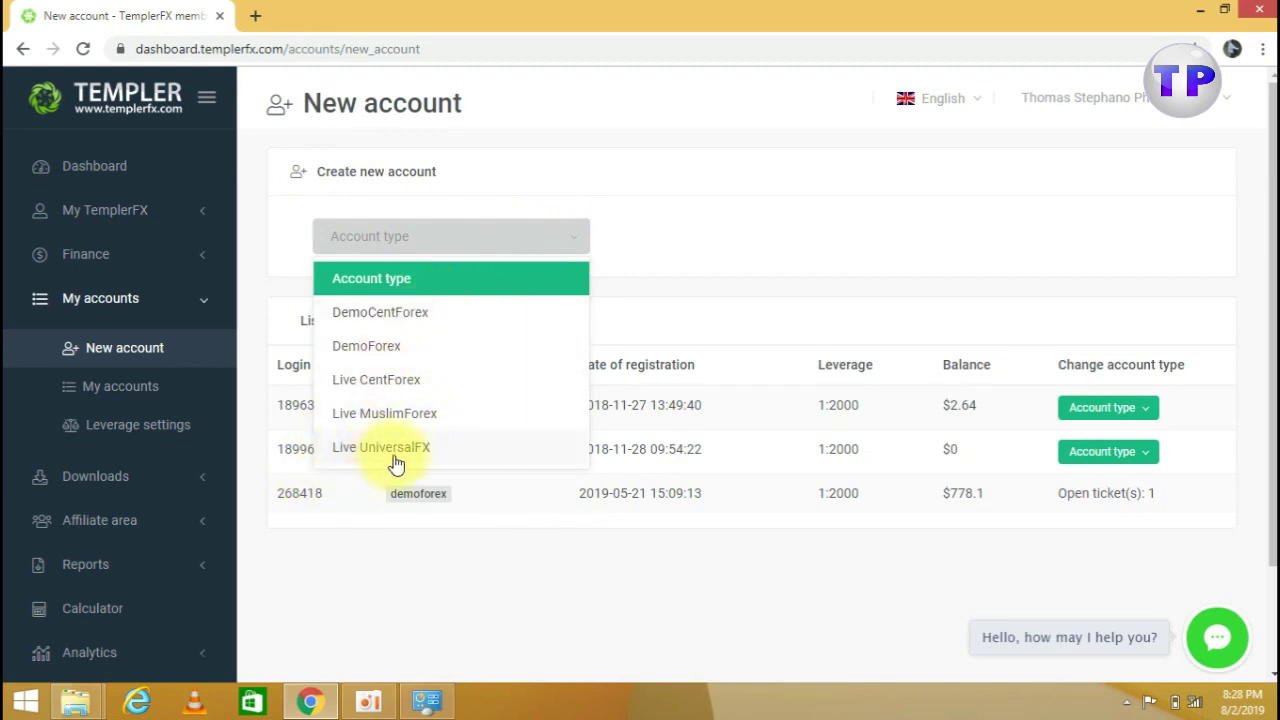
pyautogui.click(377, 346)
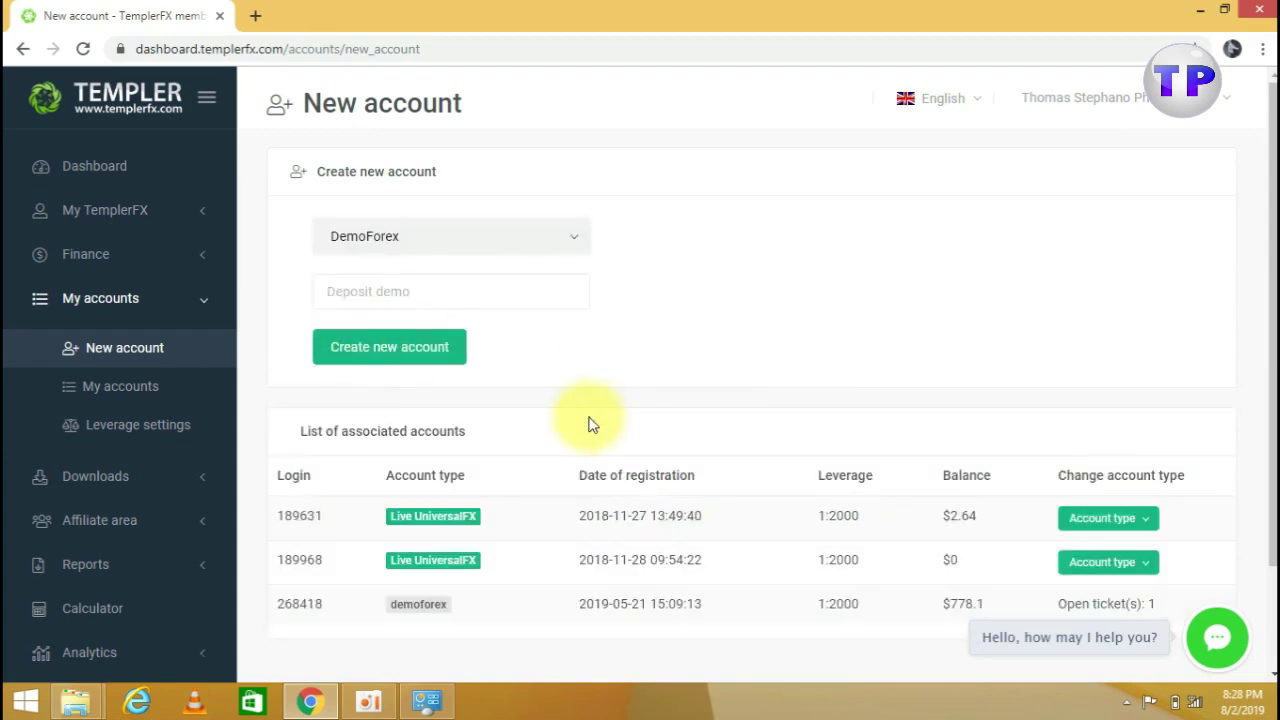
pyautogui.click(377, 346)
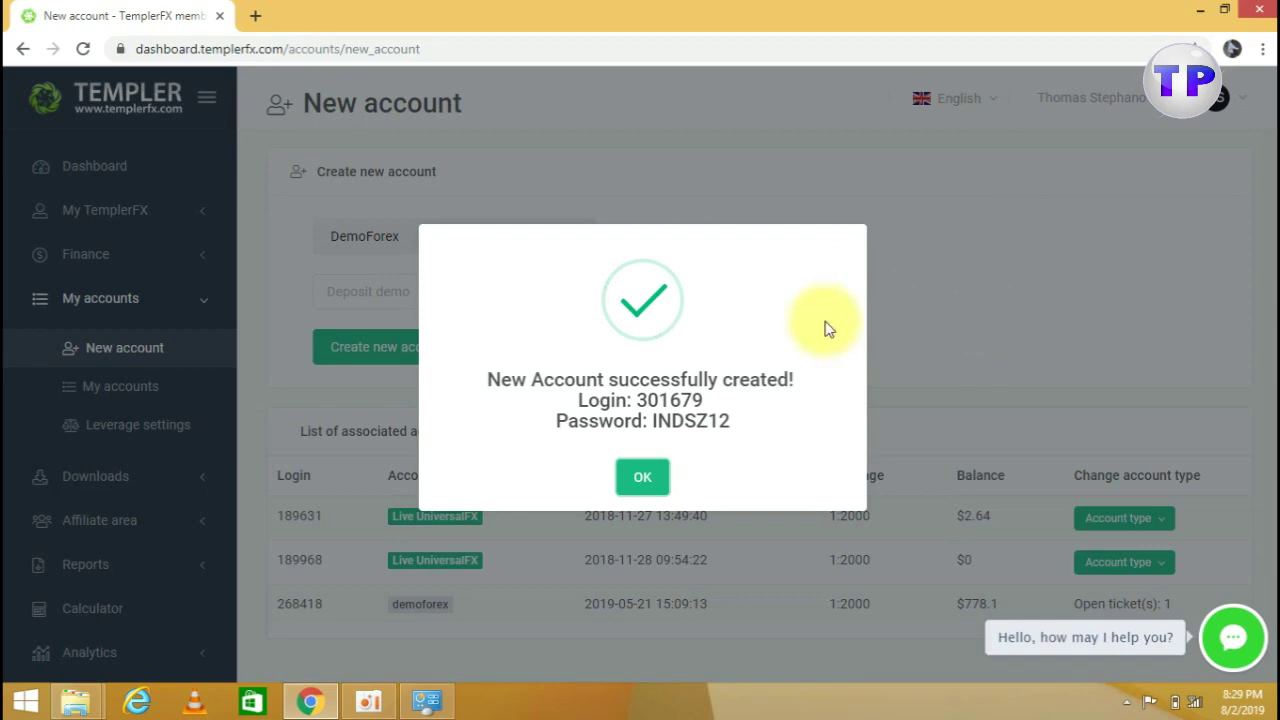
# Dismiss the account-created confirmation, collapse My accounts and expand Downloads
pyautogui.click(643, 480)
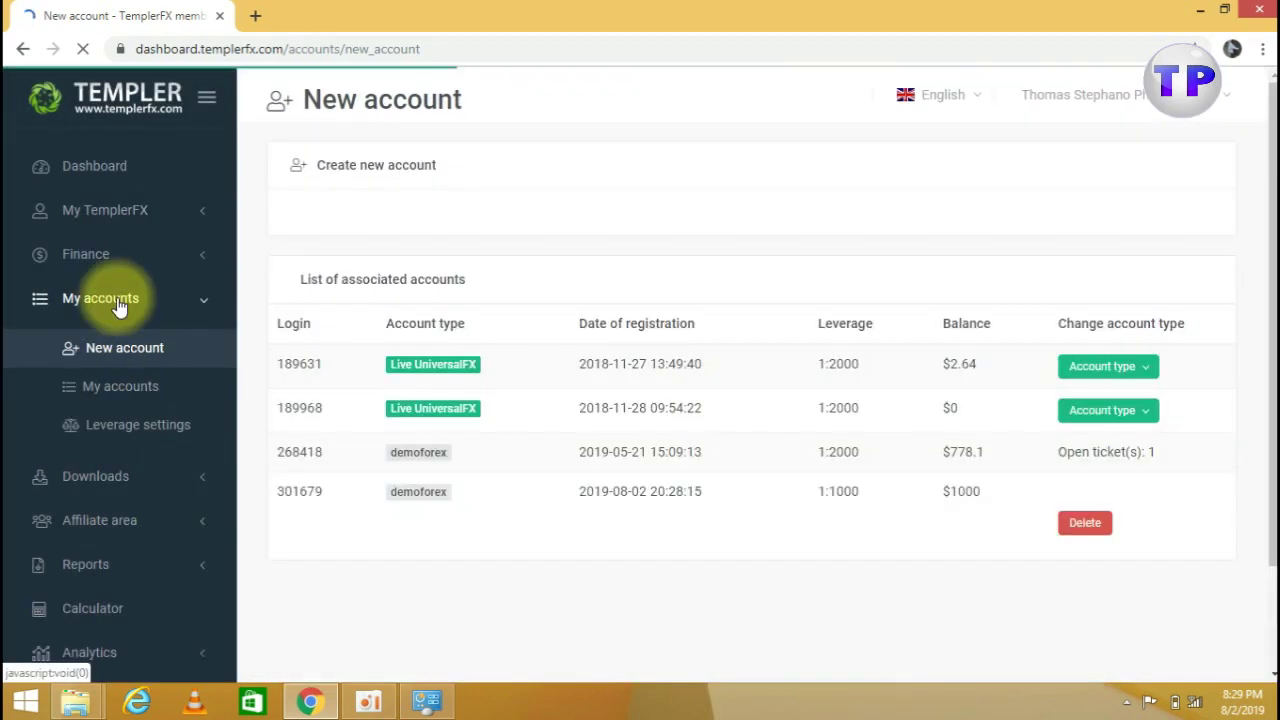
pyautogui.click(193, 310)
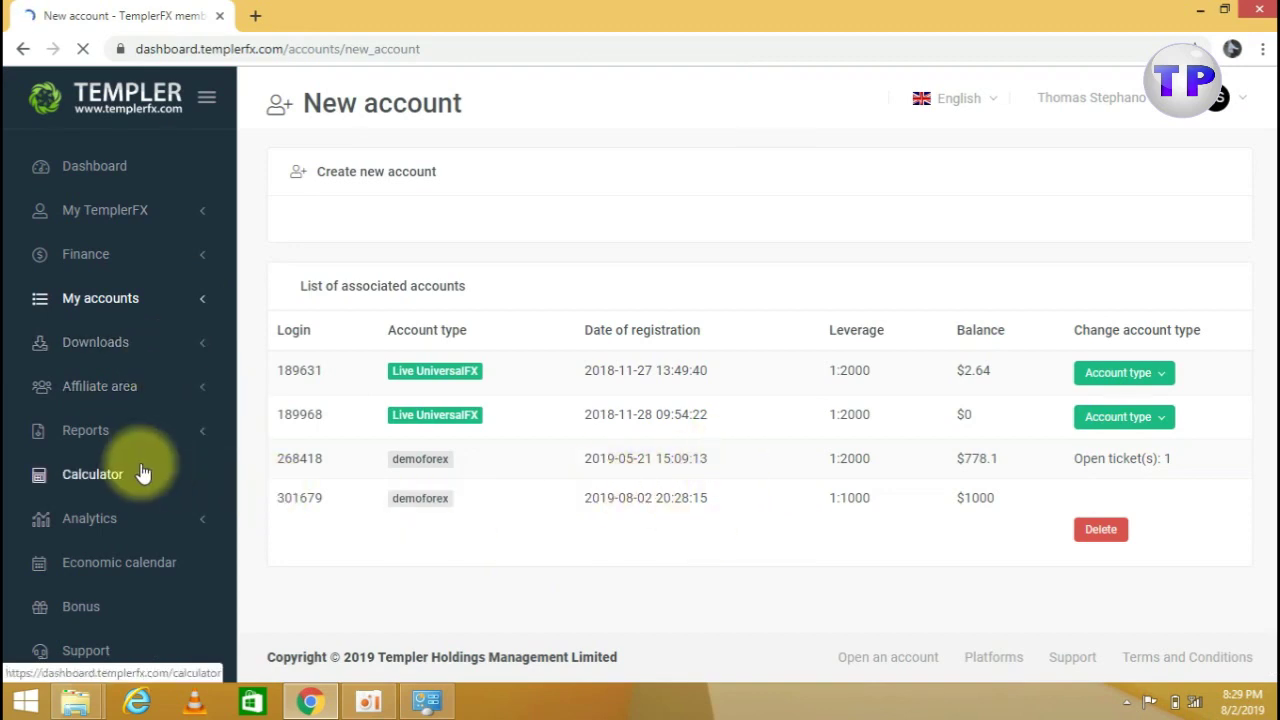
pyautogui.click(95, 342)
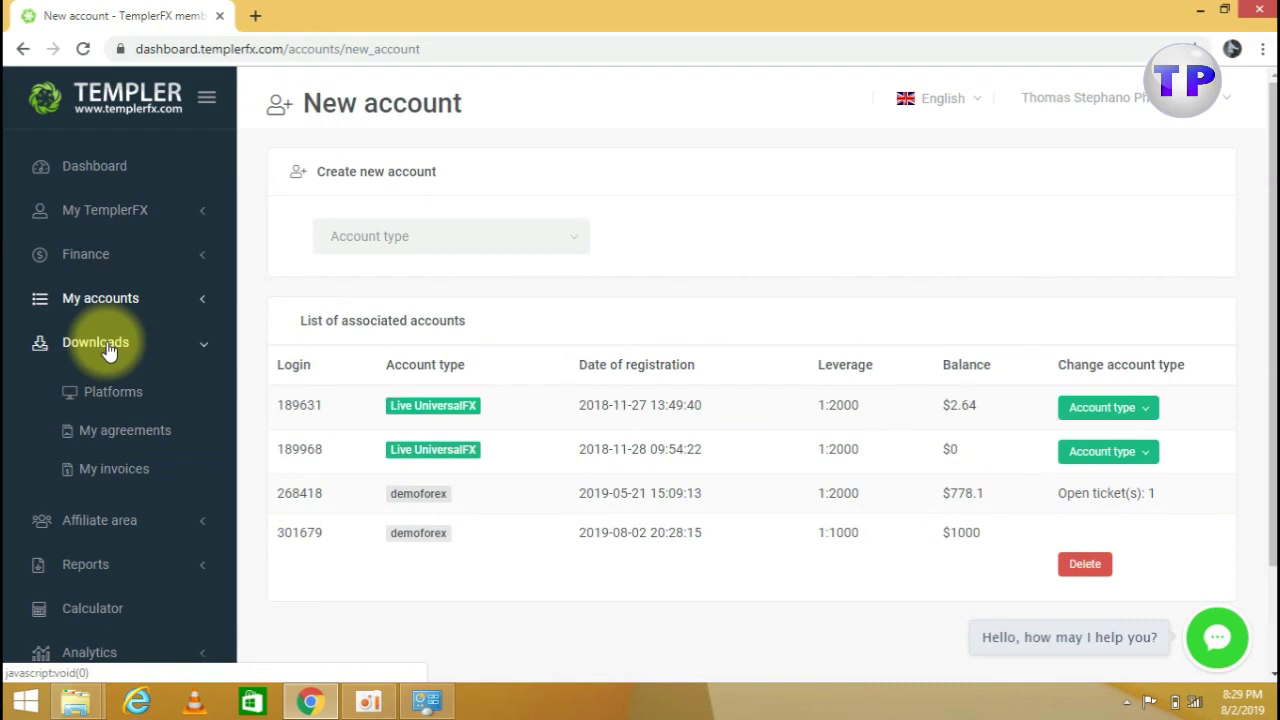
# From Downloads > Platforms, download the Templer FX Trader installer templer4setup (1).exe
pyautogui.click(100, 393)
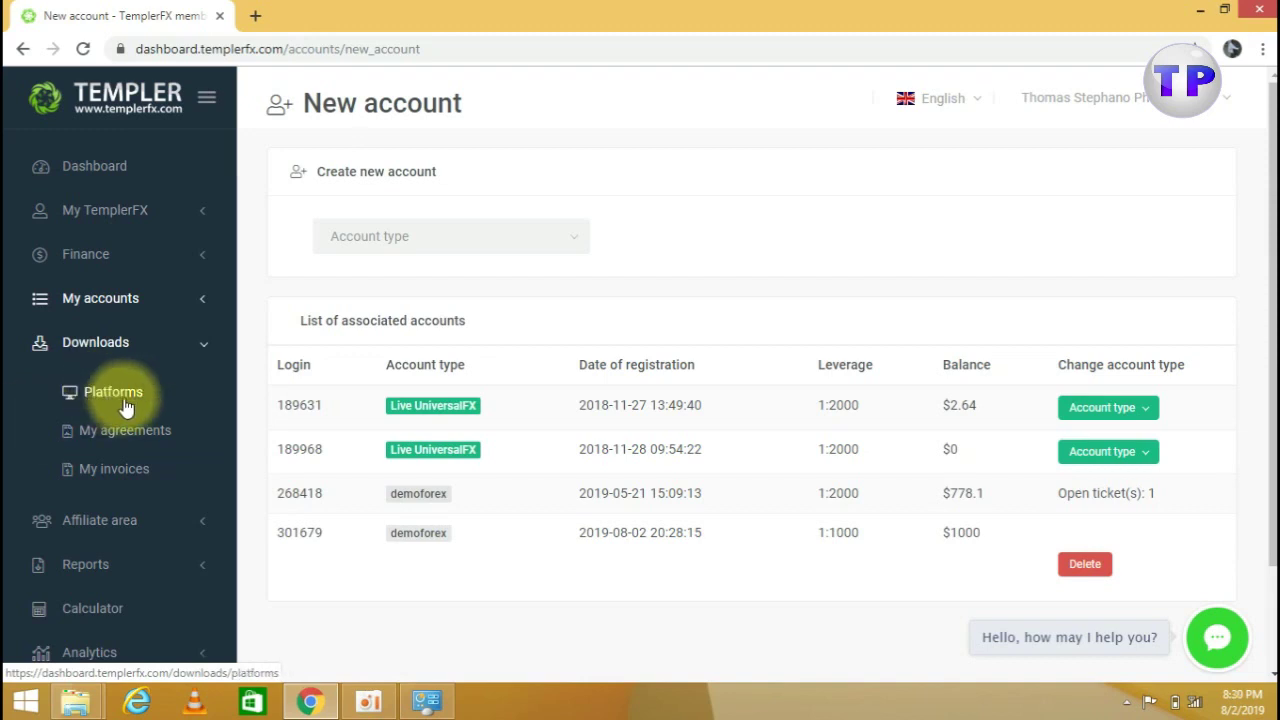
pyautogui.click(119, 392)
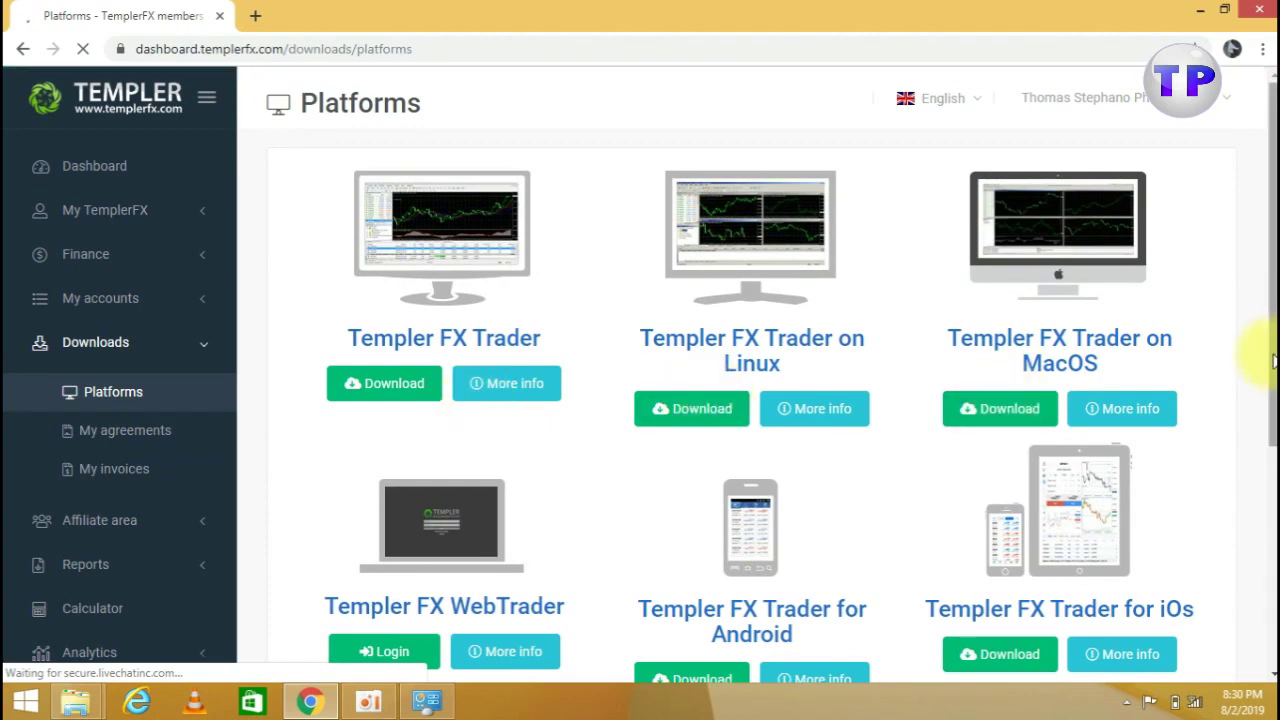
pyautogui.moveTo(1272, 350); pyautogui.dragTo(1260, 263)
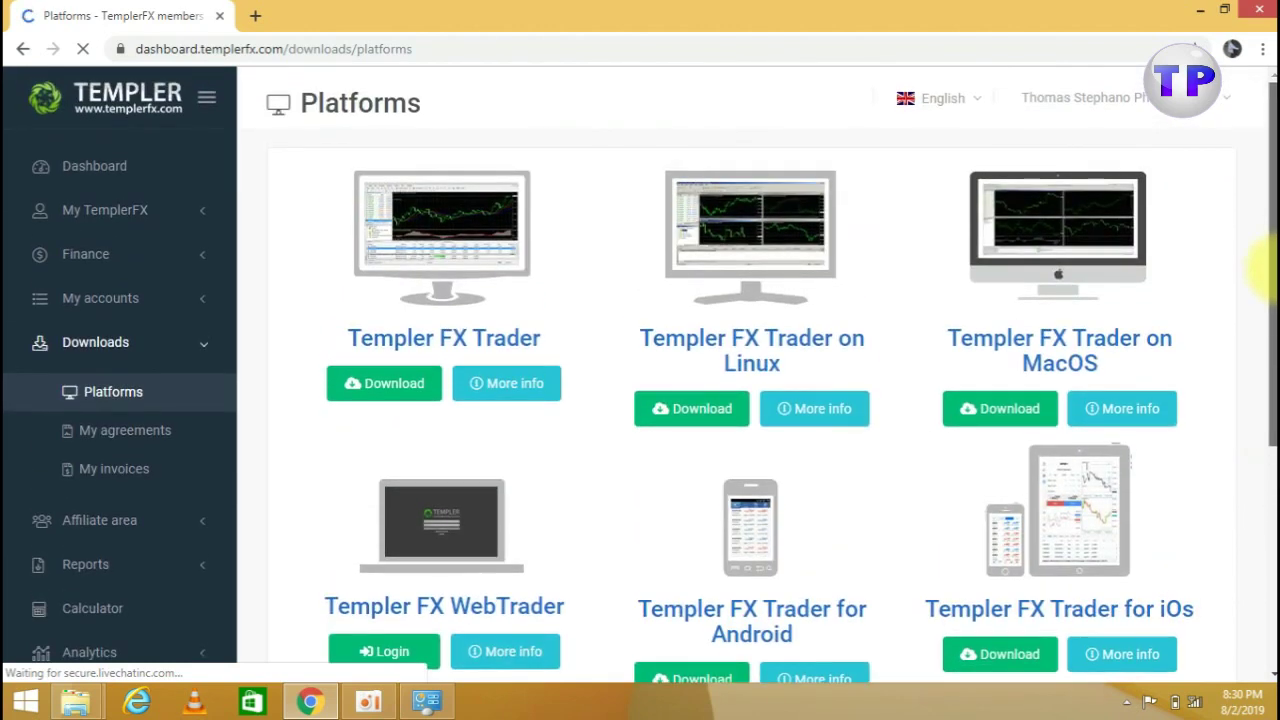
pyautogui.click(395, 388)
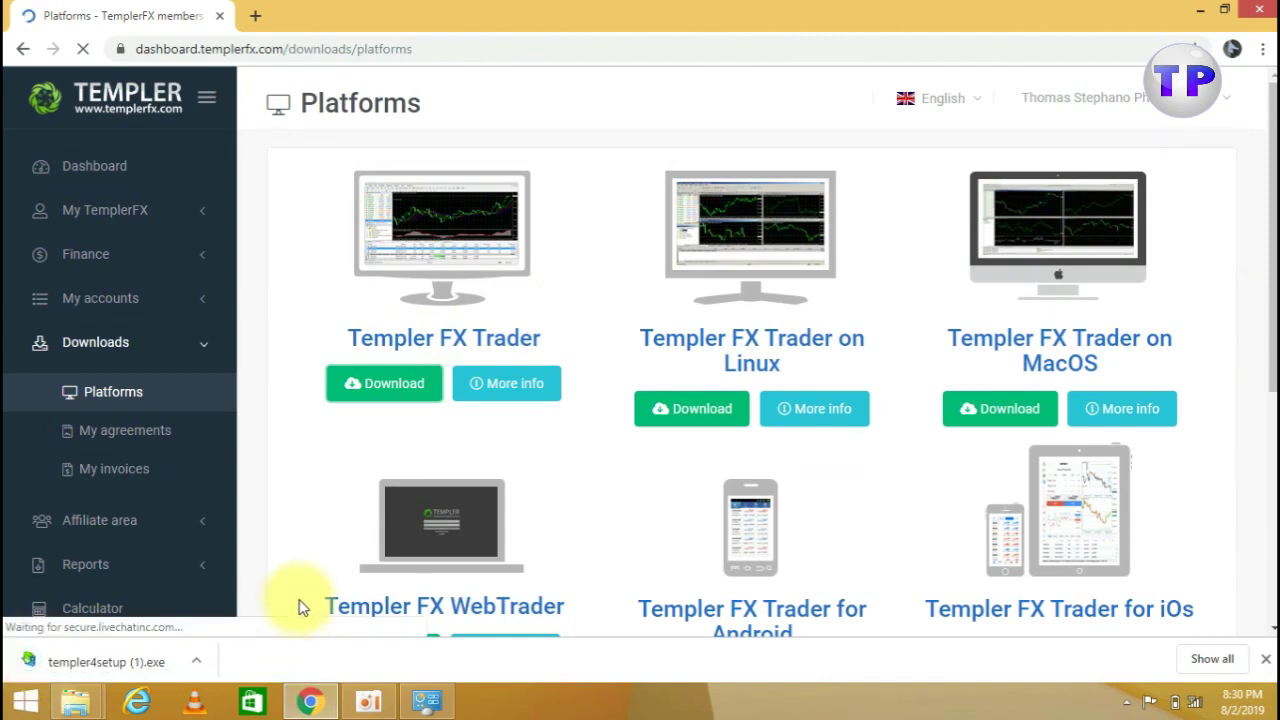
# Minimize the browser and open the Downloads folder via This PC in File Explorer
pyautogui.click(1200, 10)
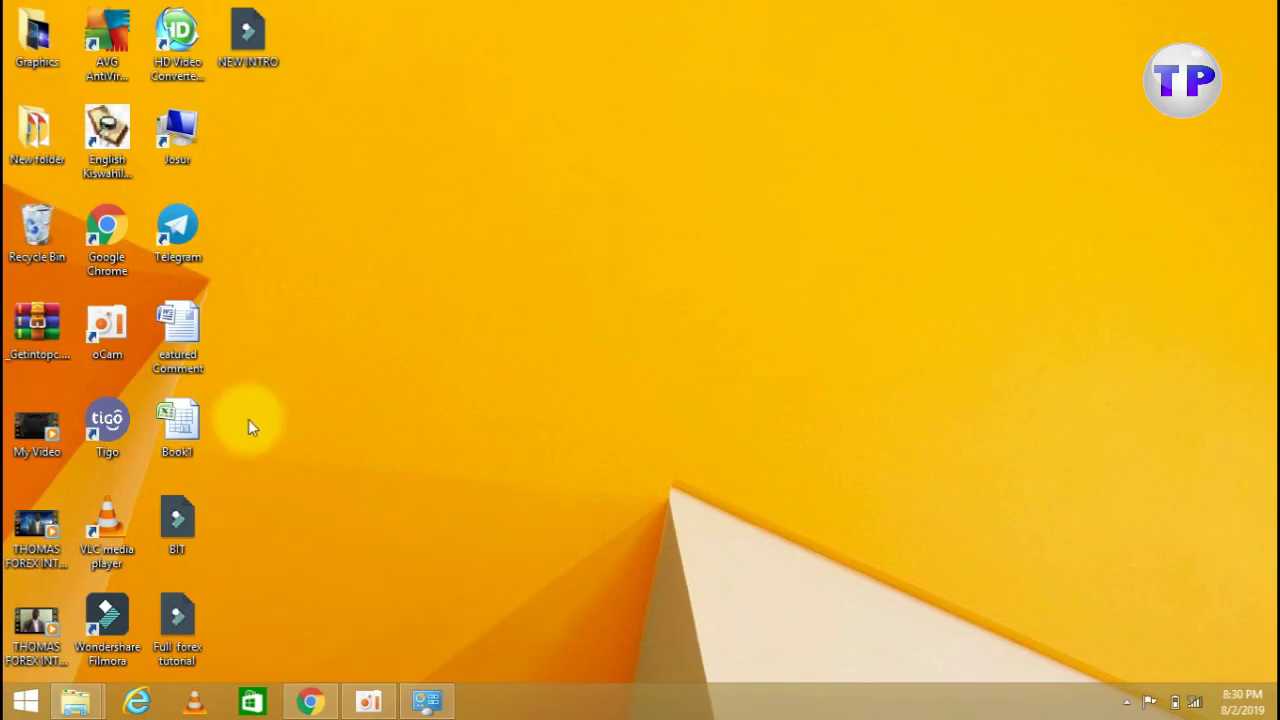
pyautogui.doubleClick(190, 130)
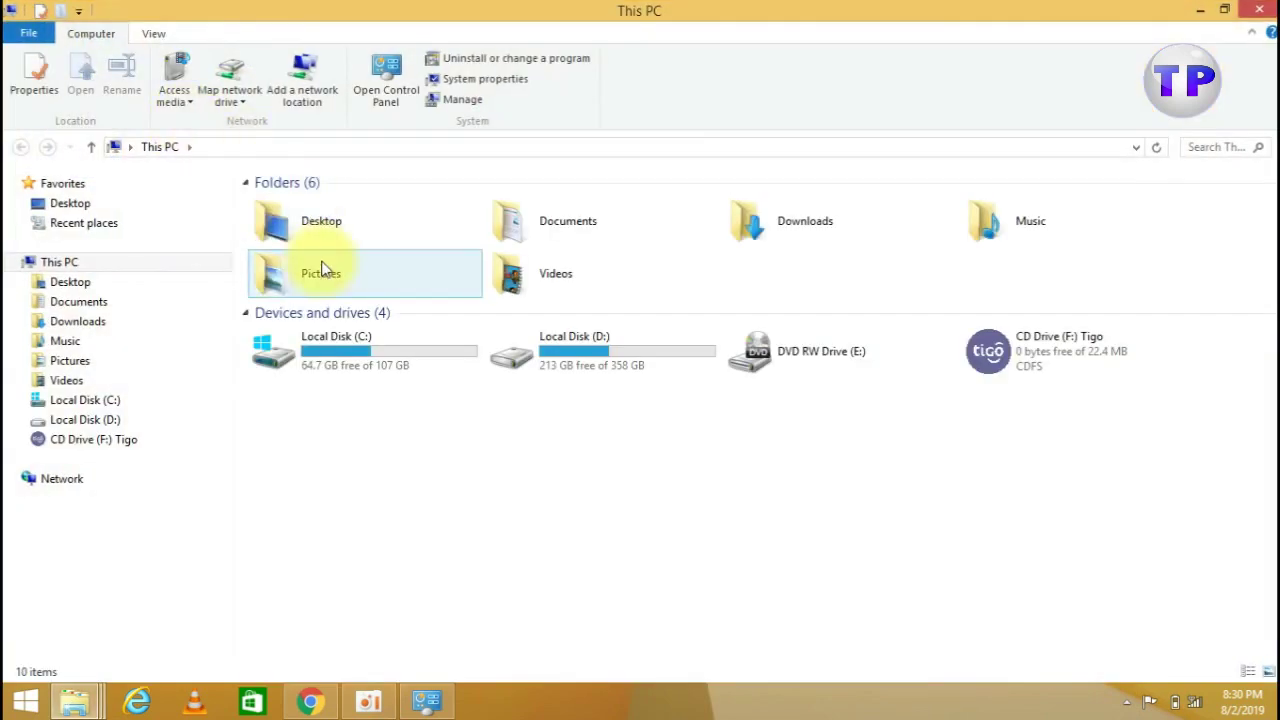
pyautogui.click(87, 325)
pyautogui.click(645, 505)
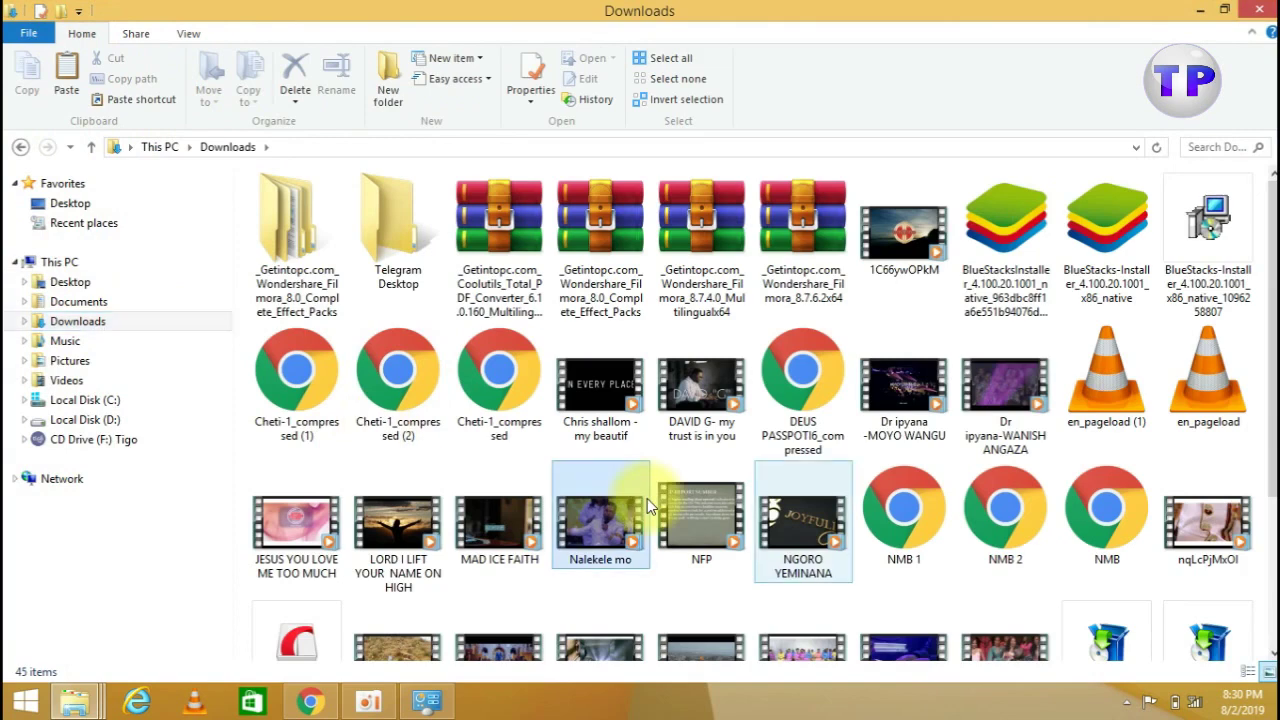
pyautogui.click(1272, 652)
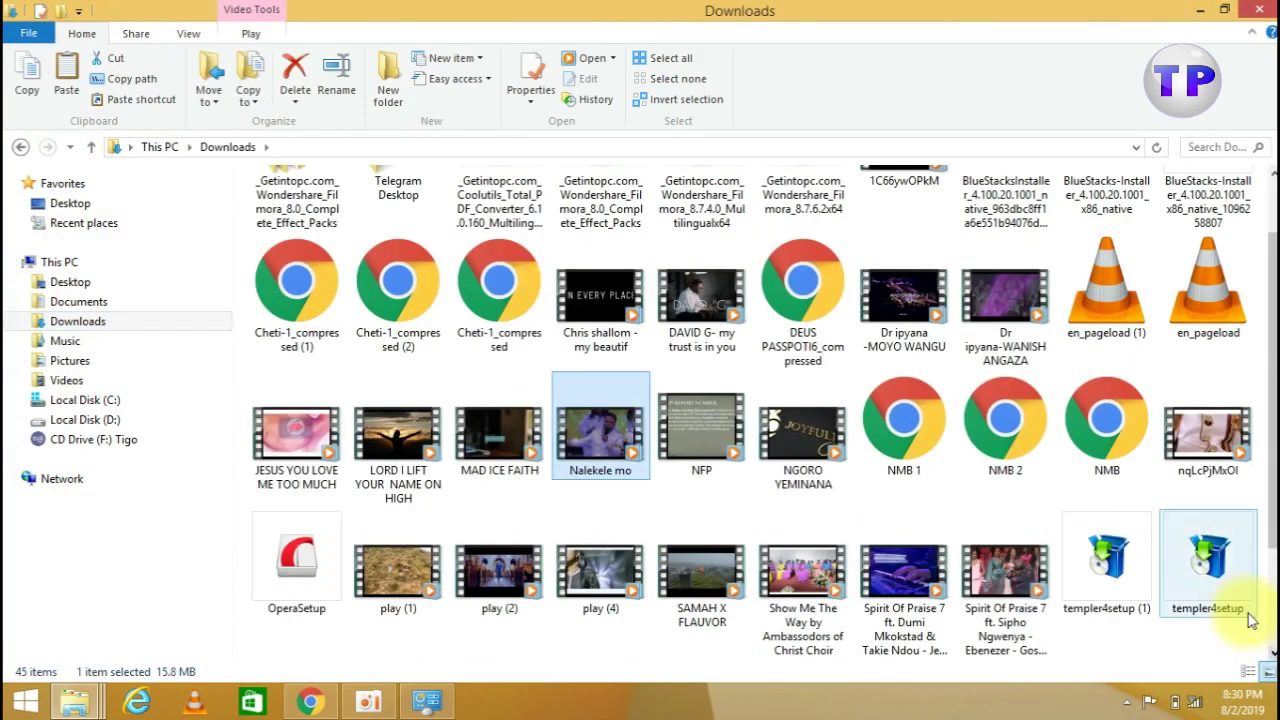
# Drag templer4setup (1) from Downloads onto the desktop and close the window
pyautogui.moveTo(1106, 590)
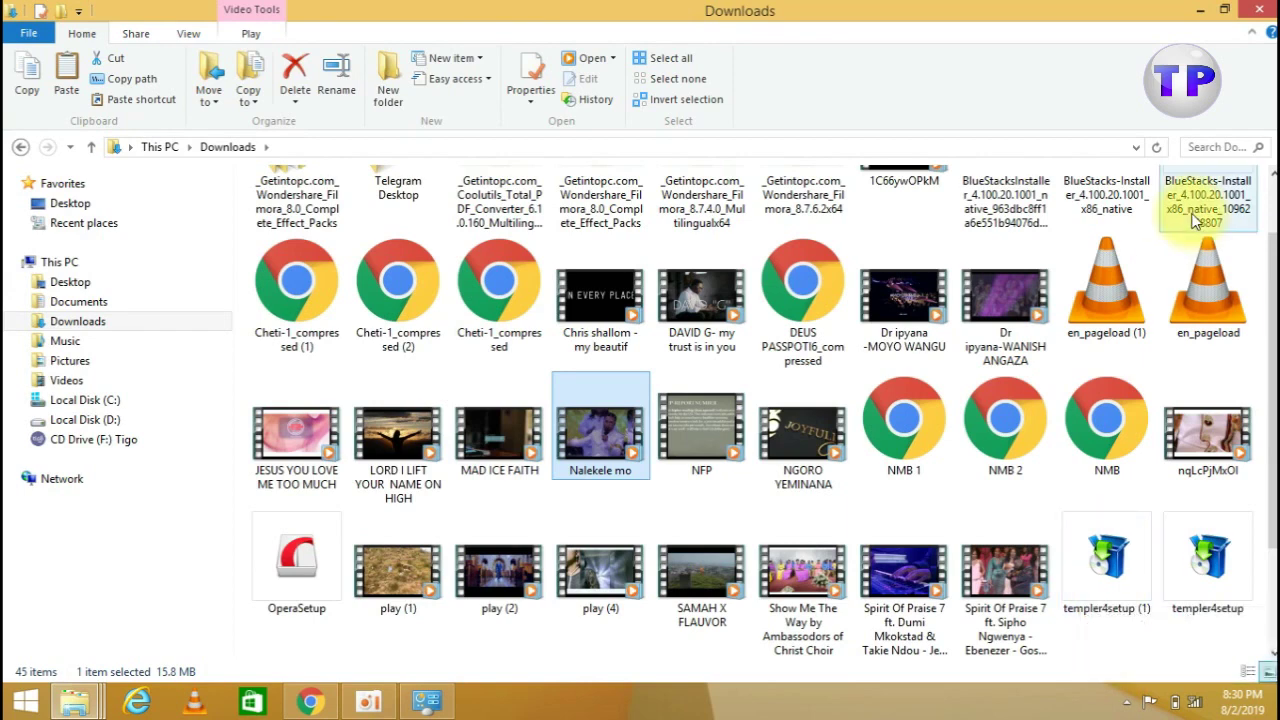
pyautogui.click(1228, 10)
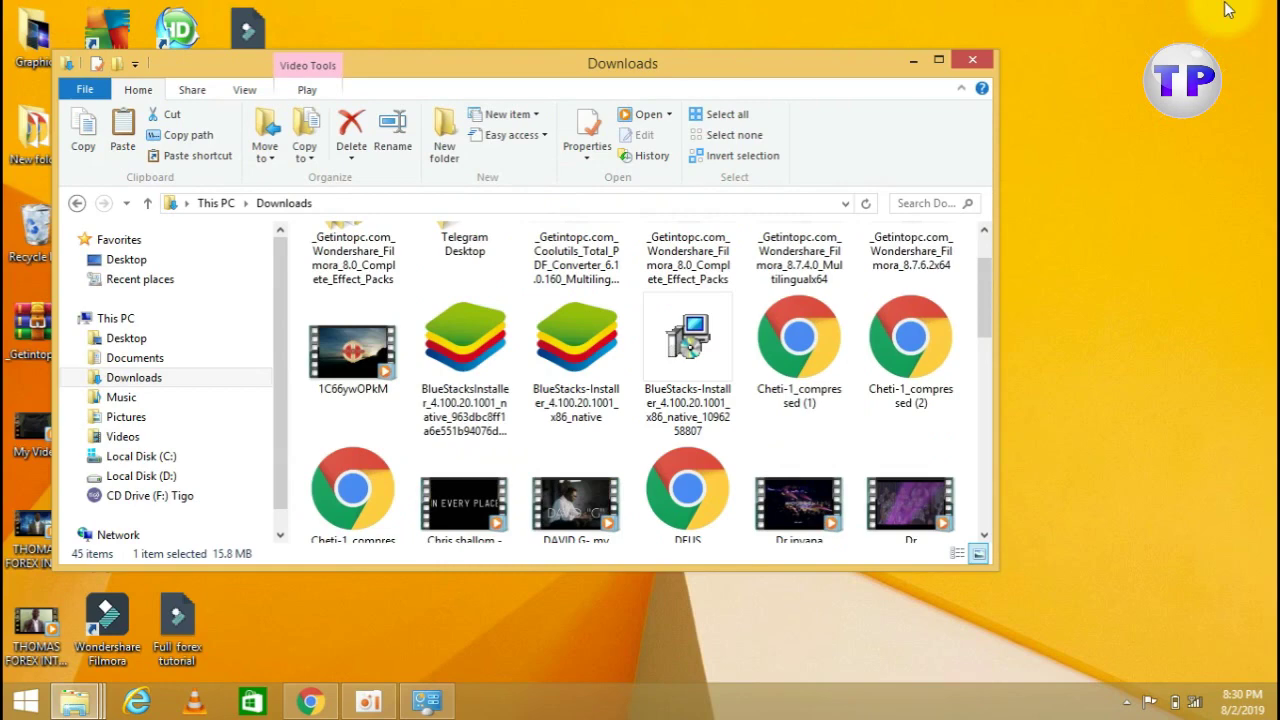
pyautogui.click(987, 518)
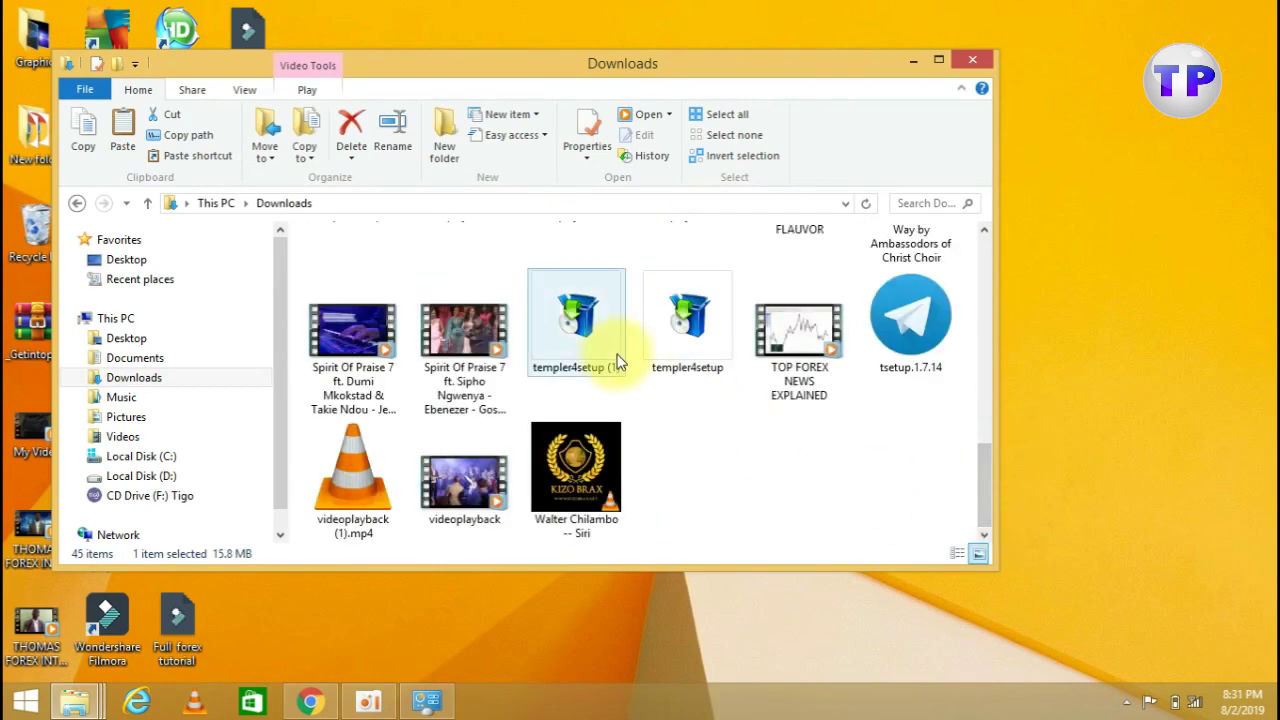
pyautogui.moveTo(596, 346)
pyautogui.moveTo(596, 346); pyautogui.dragTo(1114, 263)
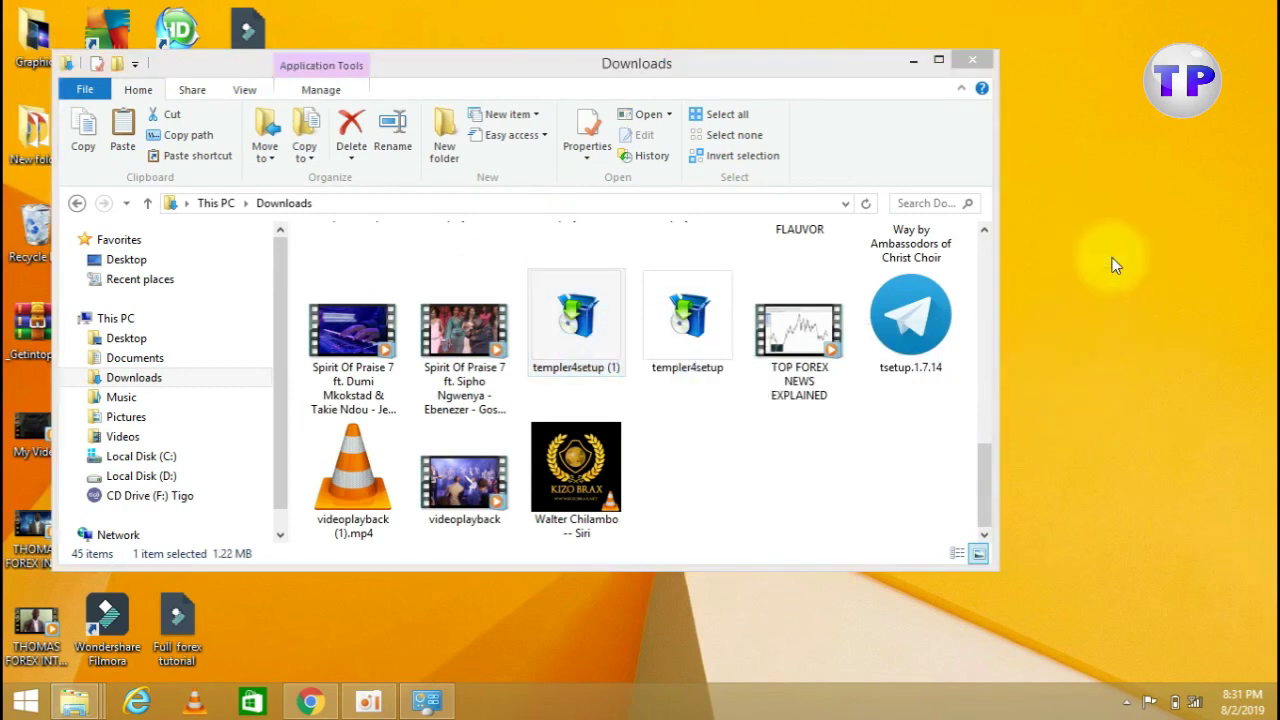
pyautogui.click(973, 59)
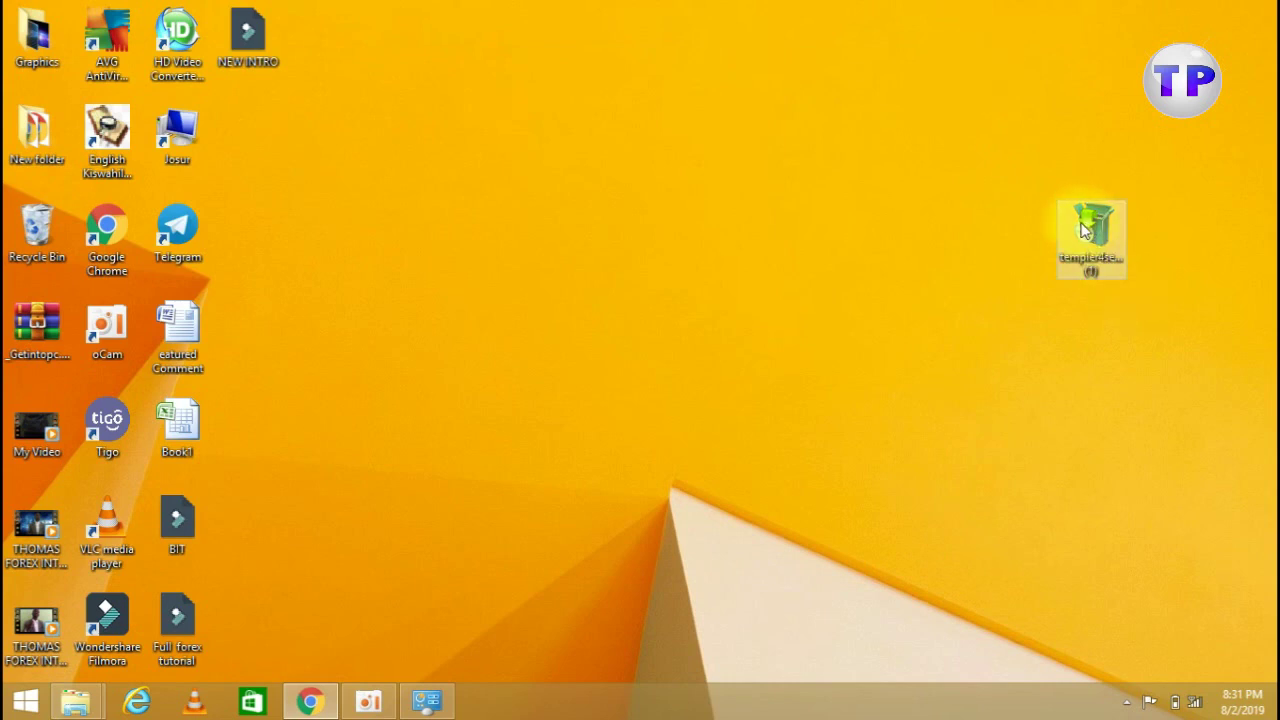
# Run templer4setup (1), allow it past the security warning, and accept the licence
pyautogui.moveTo(1104, 238); pyautogui.dragTo(615, 175)
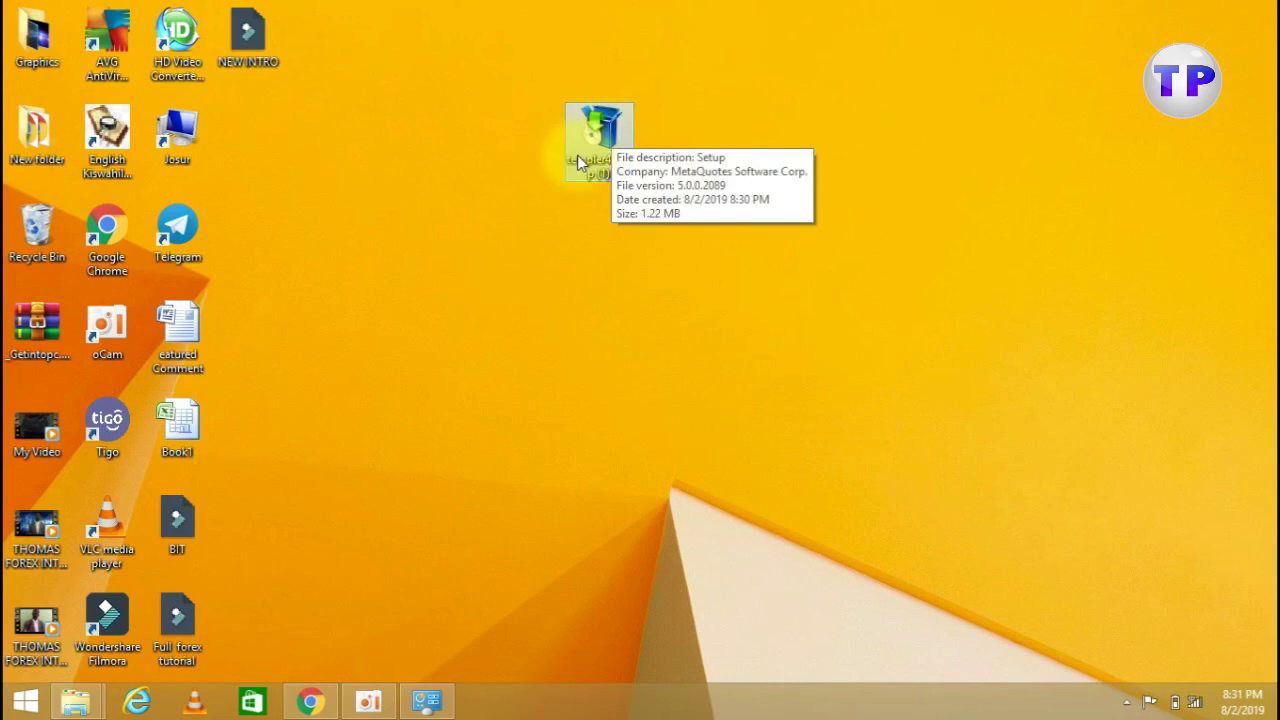
pyautogui.doubleClick(597, 139)
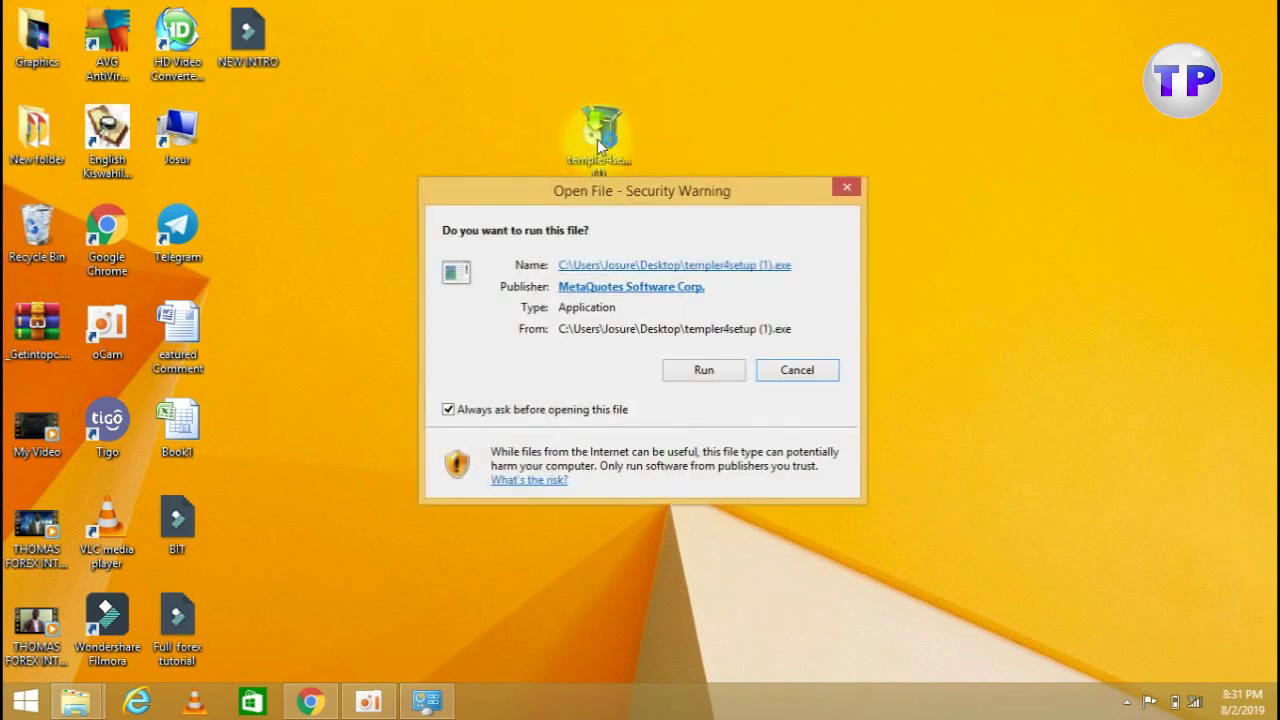
pyautogui.click(720, 373)
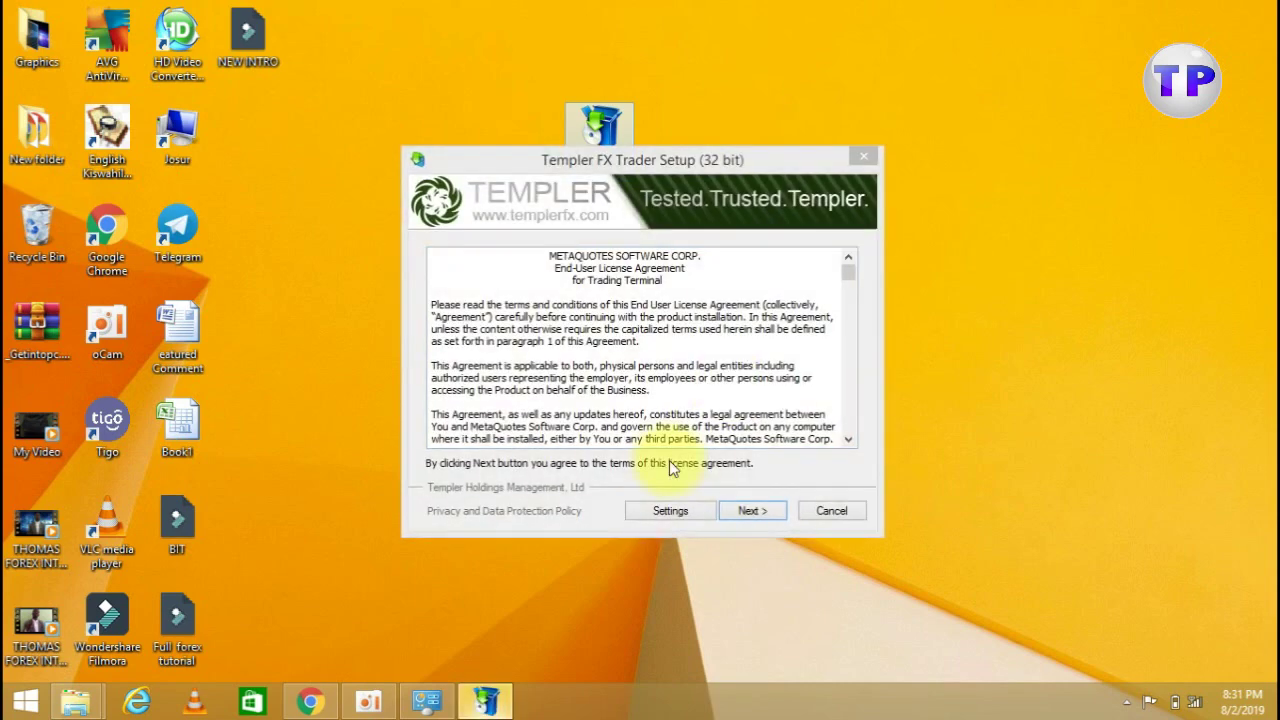
pyautogui.click(750, 511)
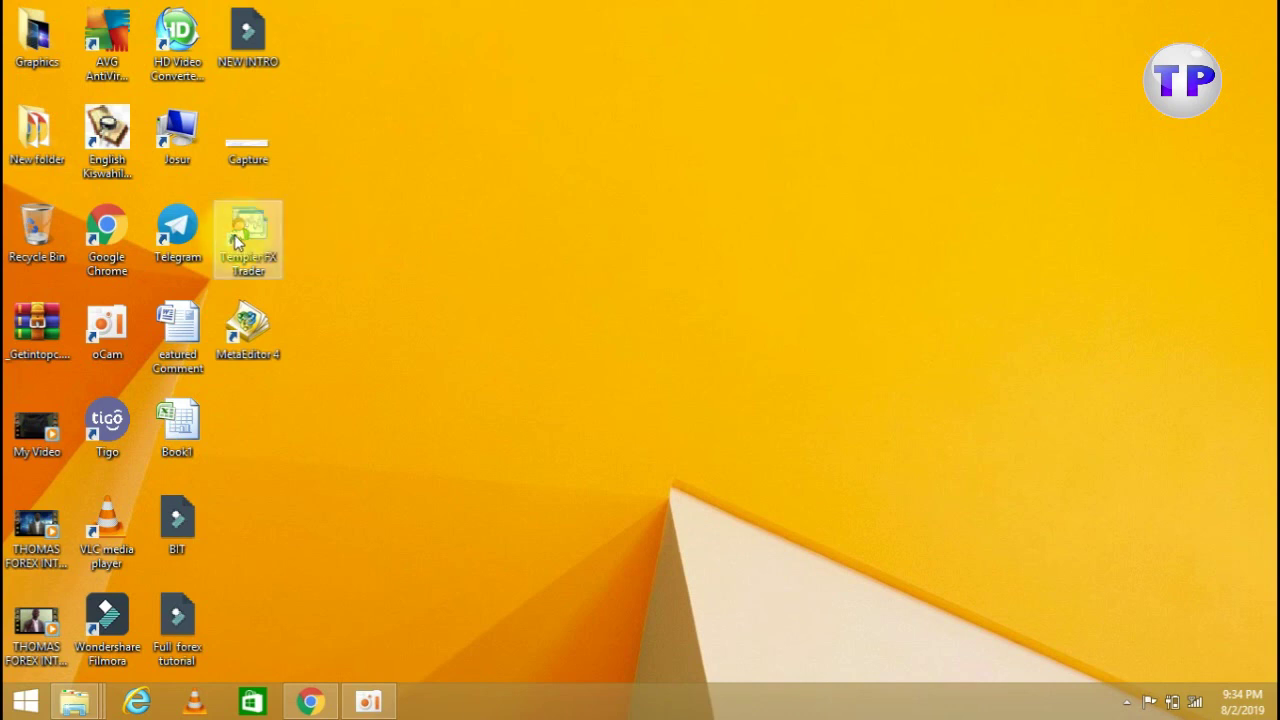
# Move the Templer FX Trader shortcut to mid-desktop and launch the program
pyautogui.moveTo(254, 236); pyautogui.dragTo(426, 217)
pyautogui.moveTo(633, 240); pyautogui.dragTo(626, 234)
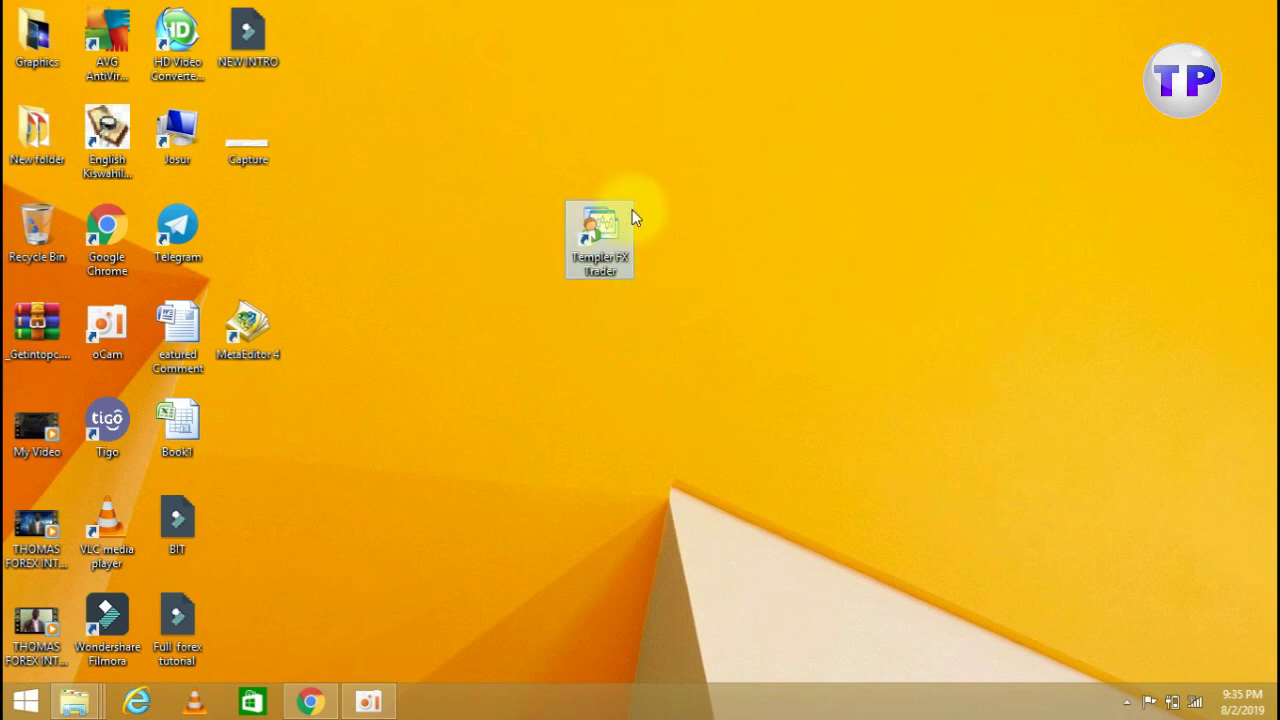
pyautogui.doubleClick(590, 240)
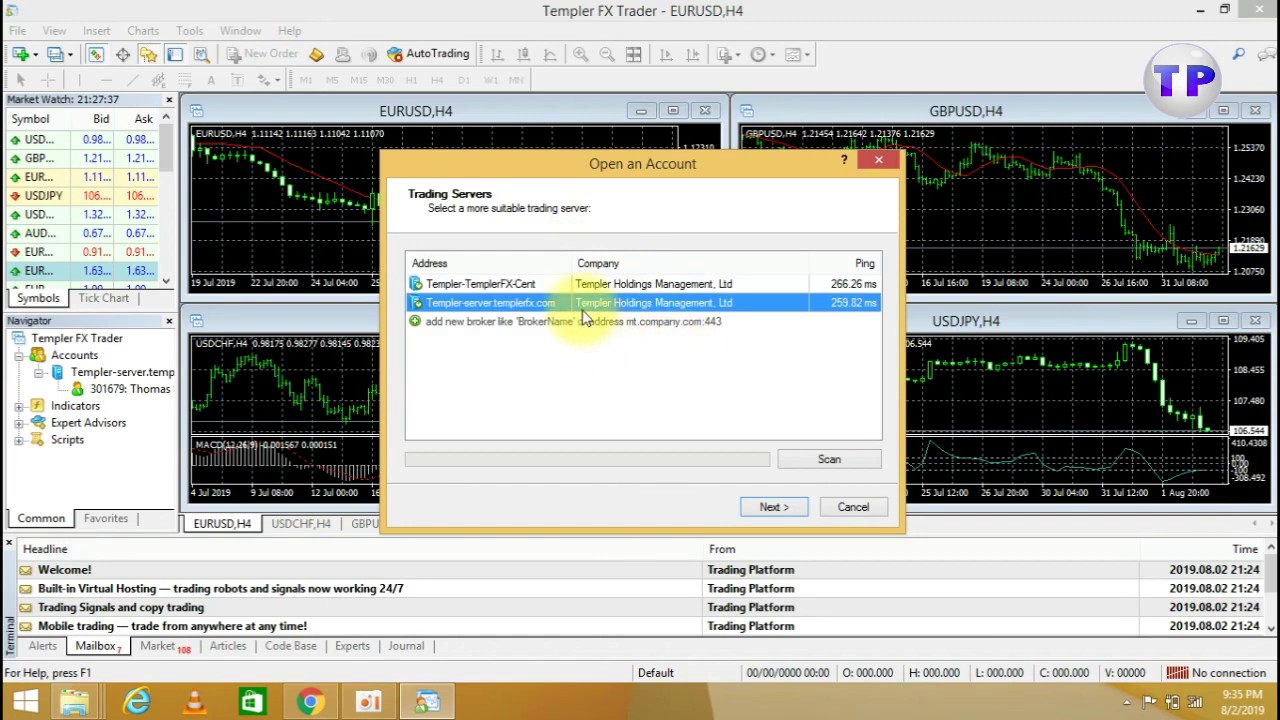
# Use Templer-server.templerfx.com, choose Existing trade account, and enter the demo login and password
pyautogui.click(774, 509)
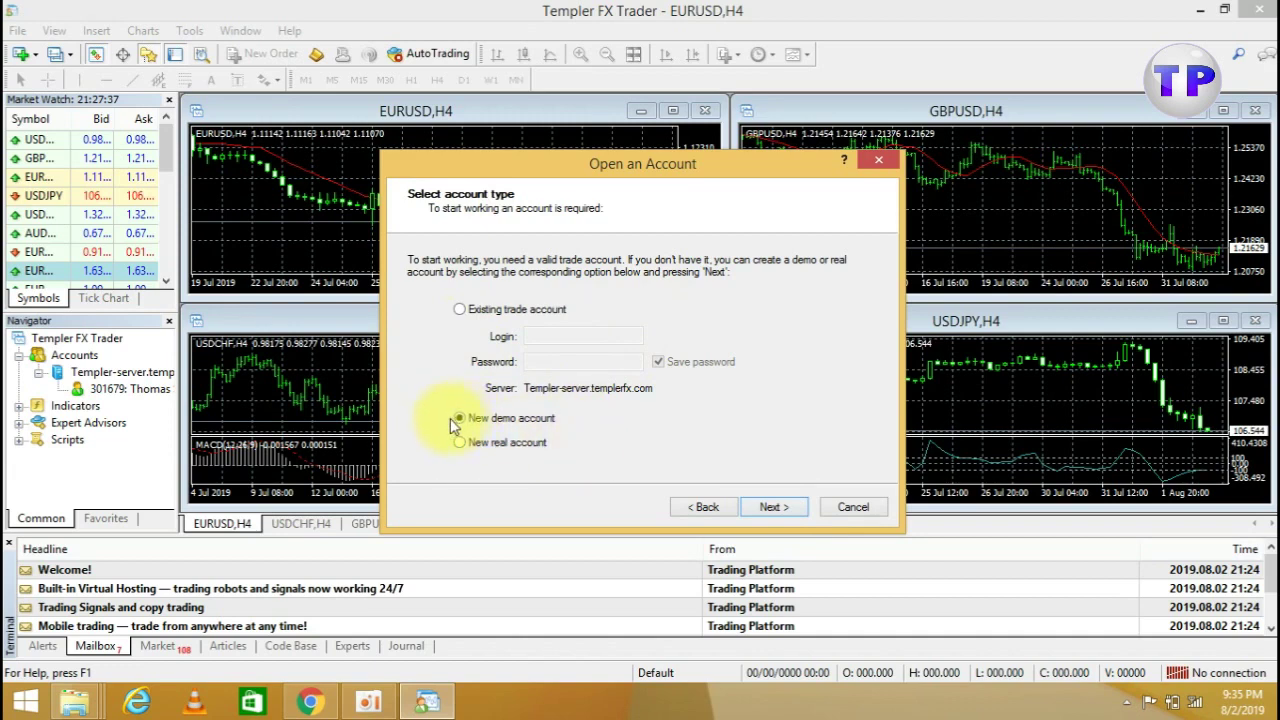
pyautogui.click(459, 311)
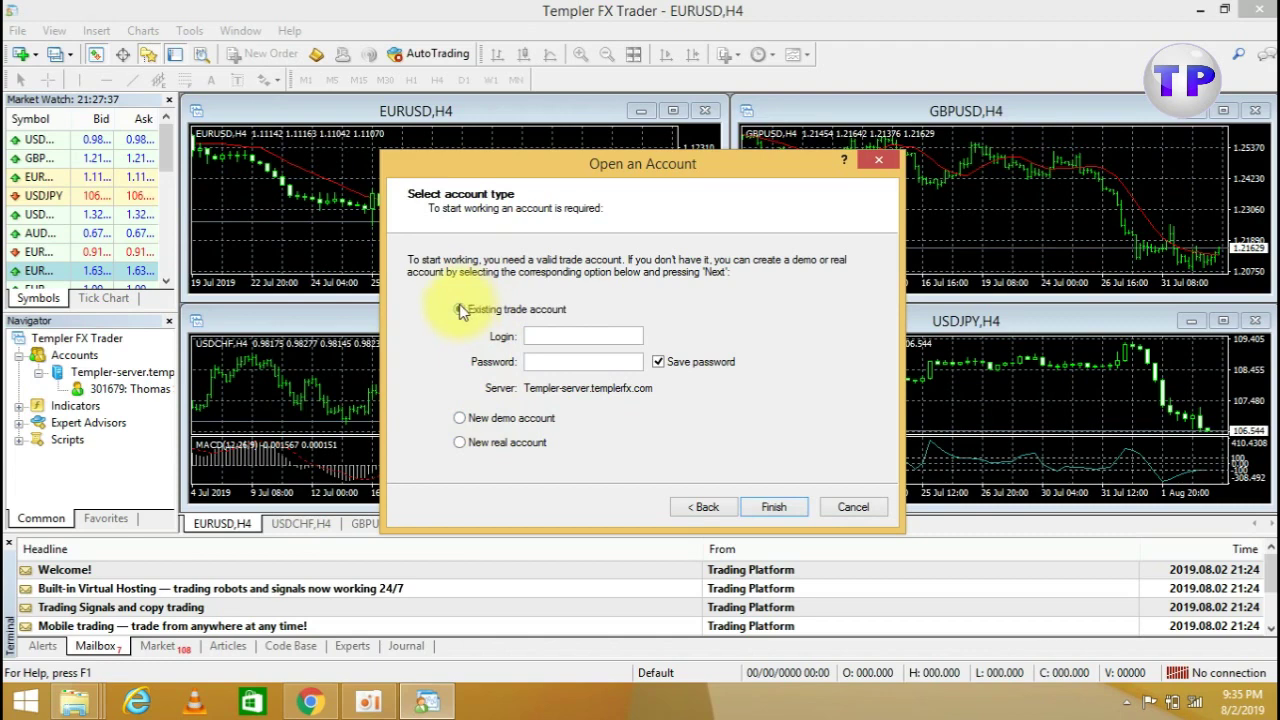
pyautogui.click(548, 334)
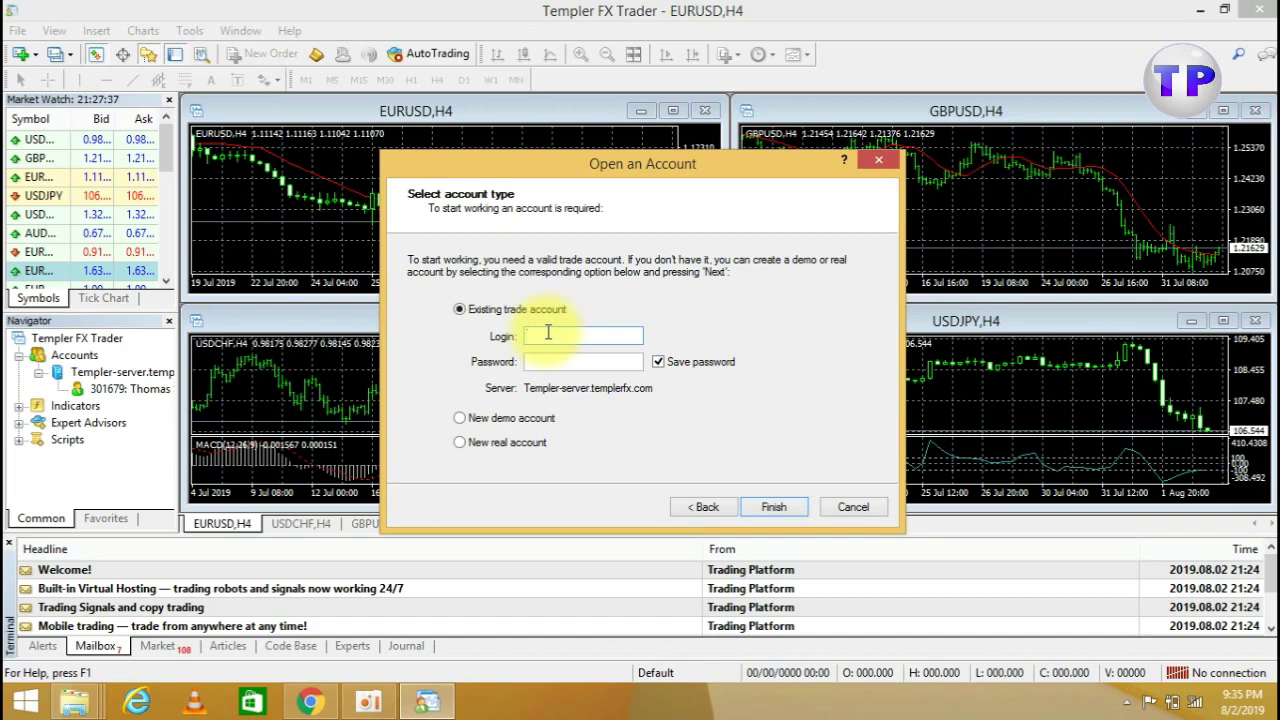
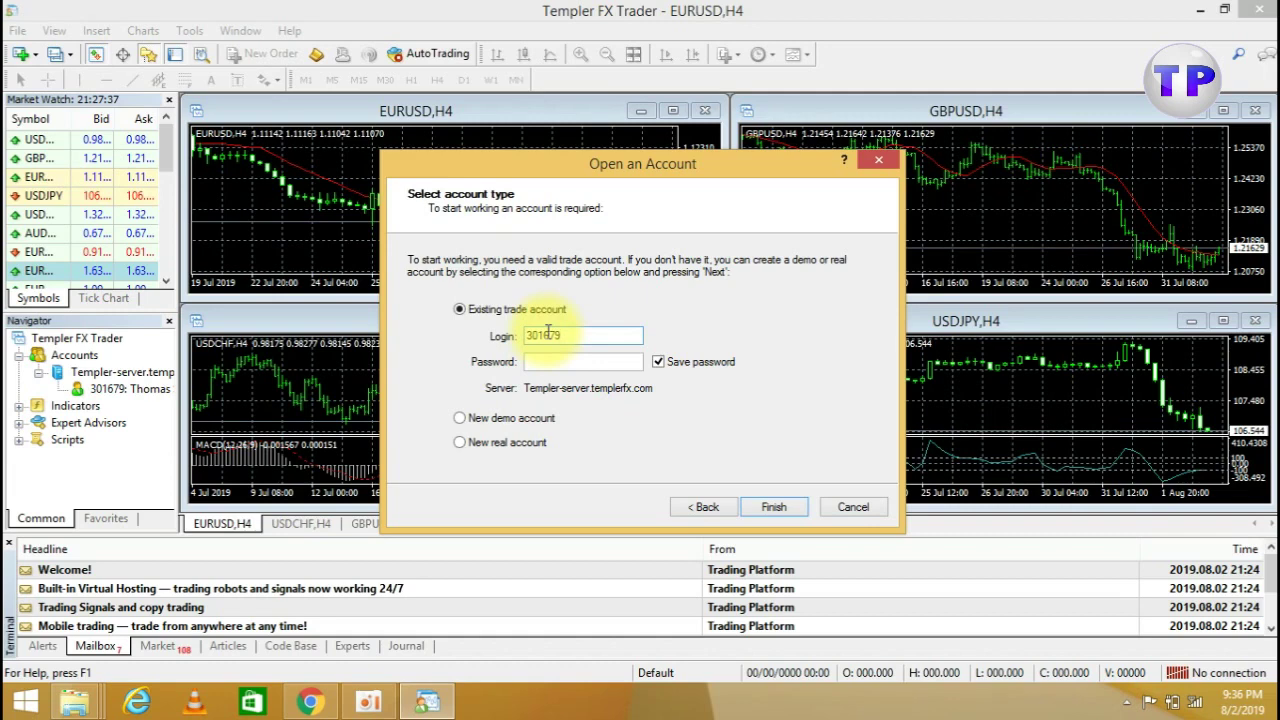
pyautogui.click(558, 363)
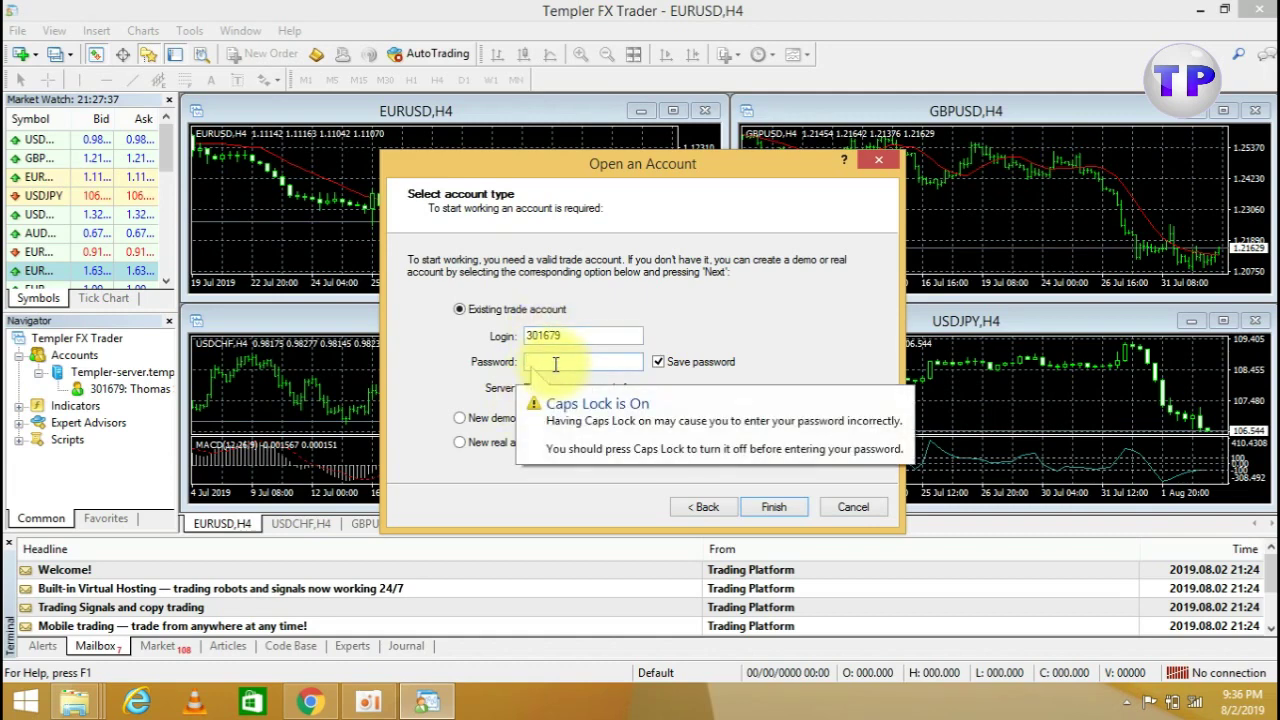
pyautogui.write('1')
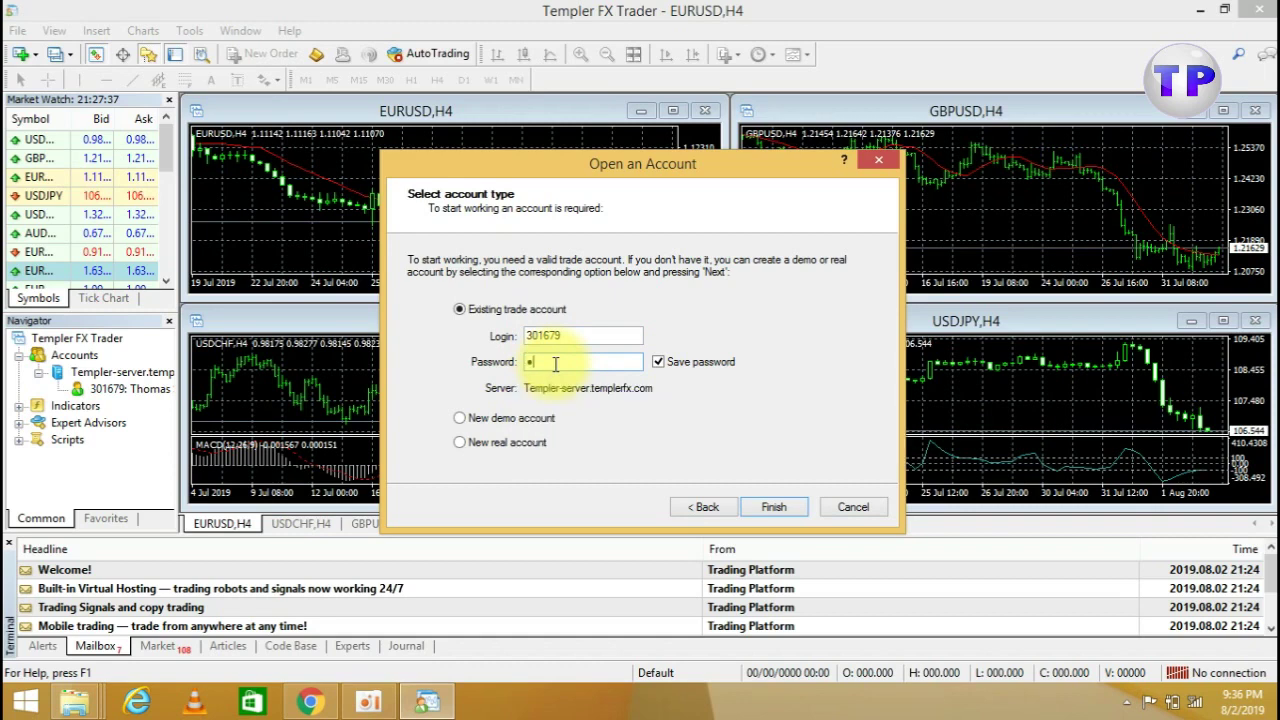
pyautogui.write('23')
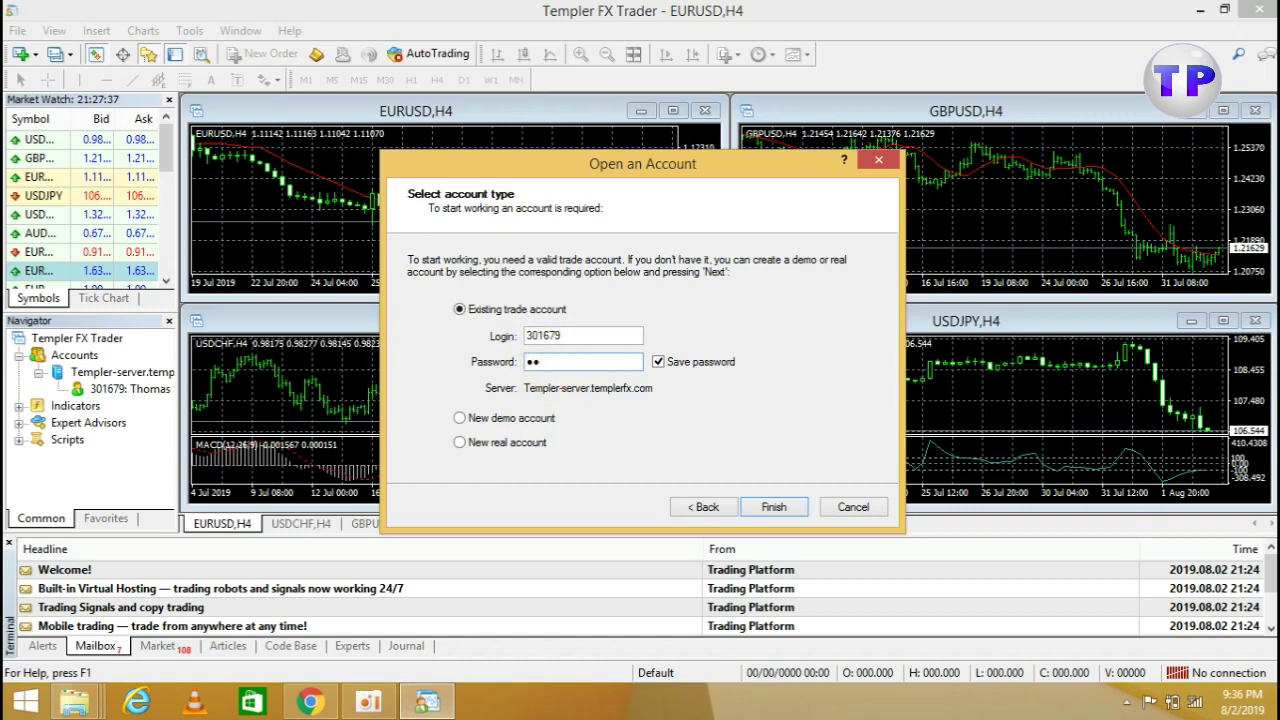
pyautogui.write('45678')
# Finish the Open an Account dialog to log into the demo account
pyautogui.click(773, 508)
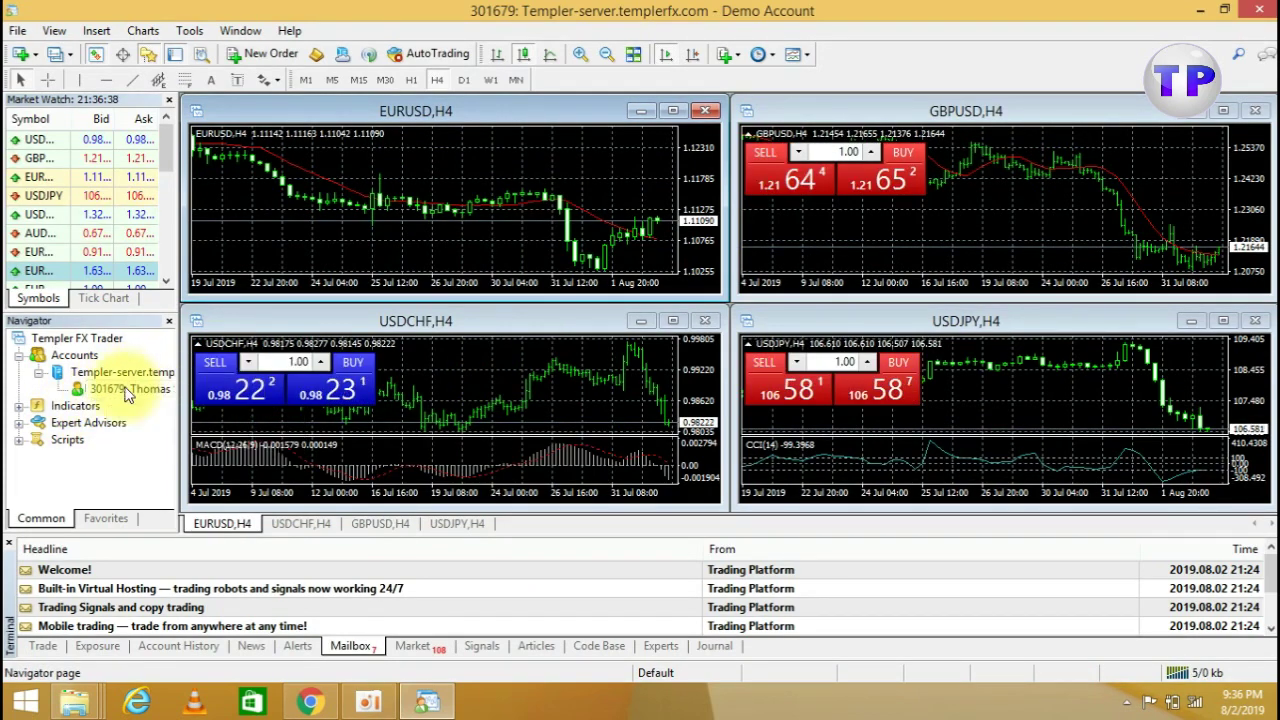
pyautogui.moveTo(100, 390)
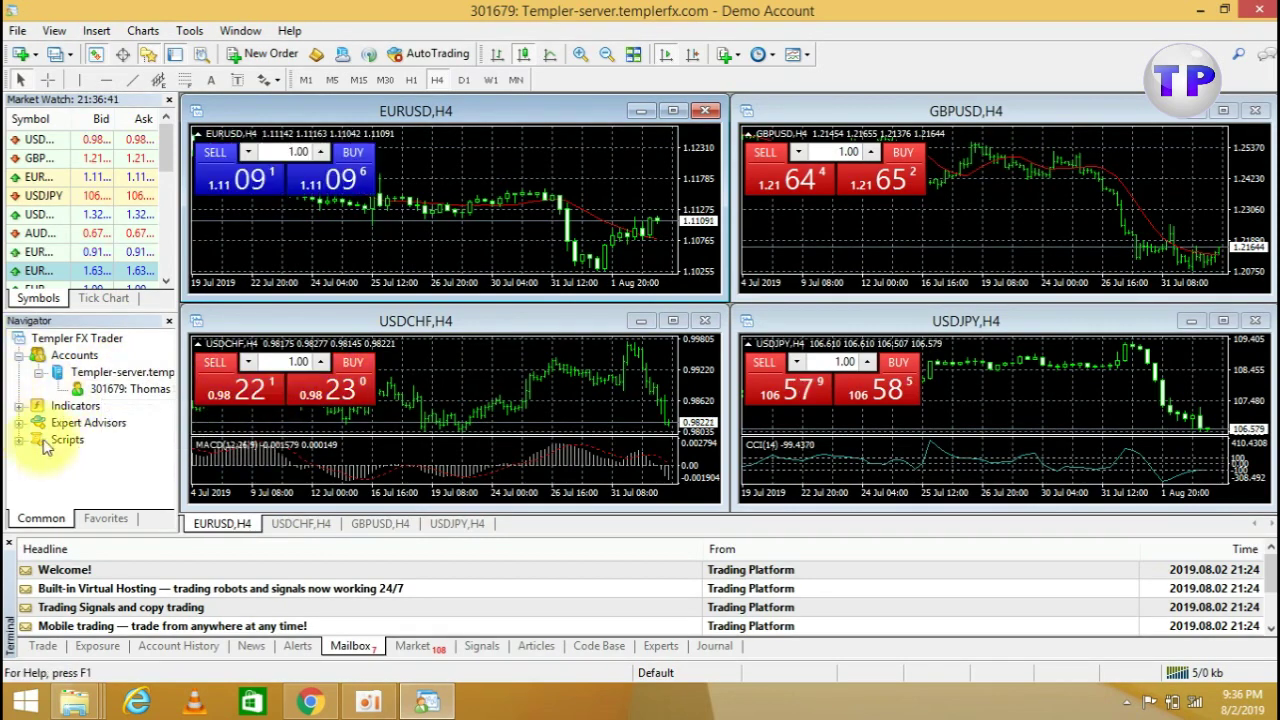